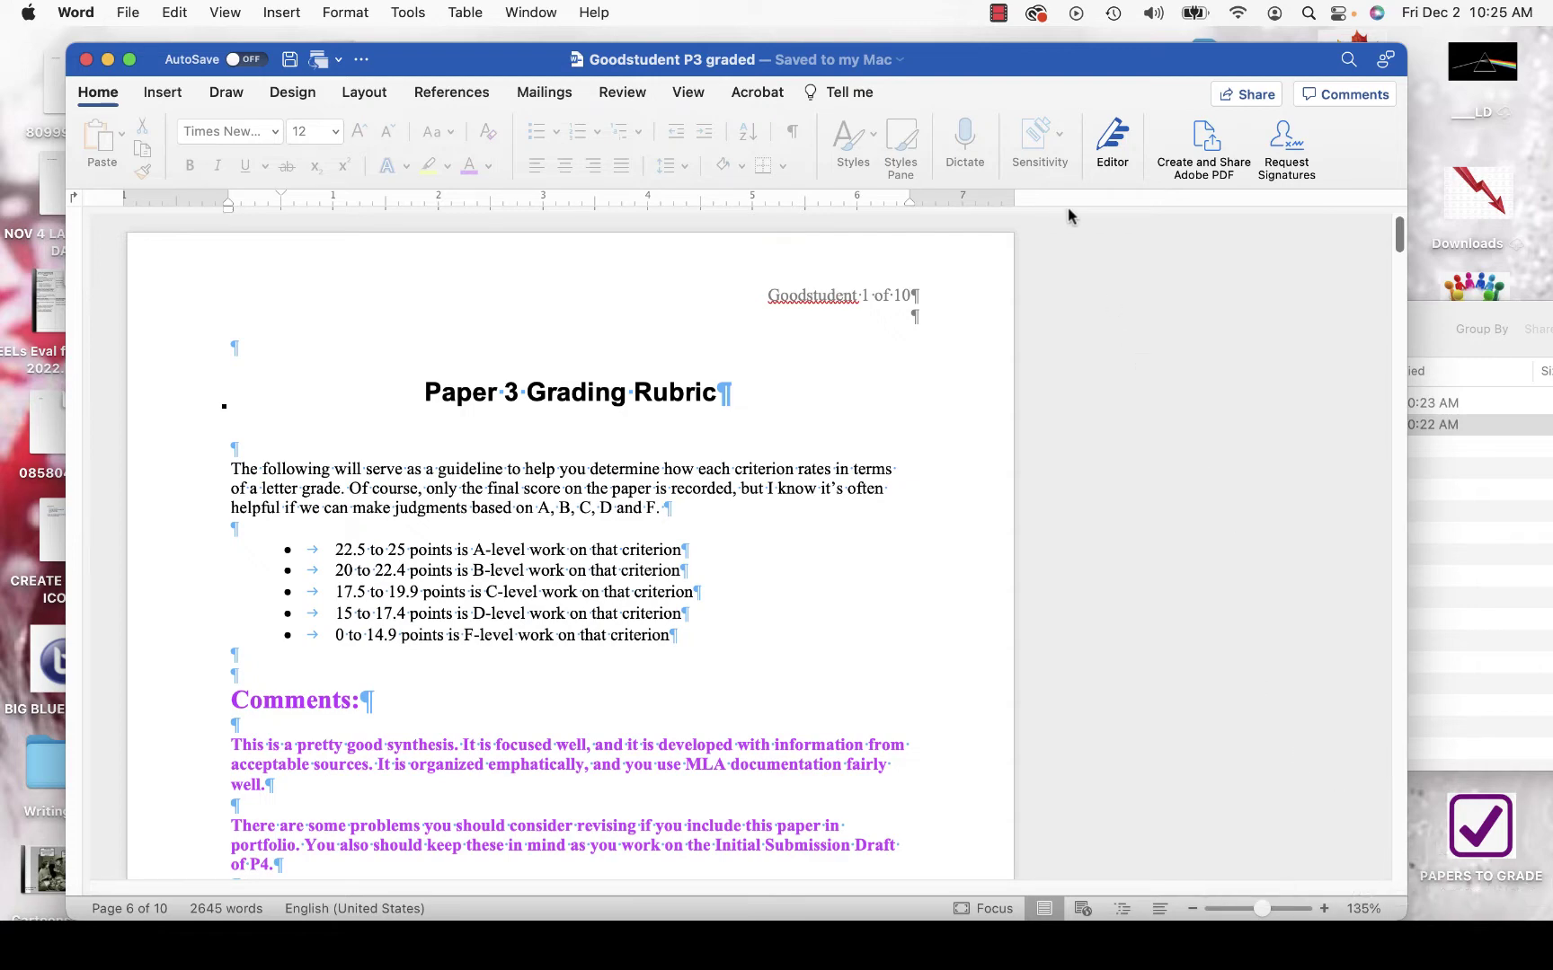
- Open the document "Disadvantages of online courses" and place its window beside the graded paper
{"action": "left_click_drag", "start_coordinate": [1045, 62], "coordinate": [992, 46]}
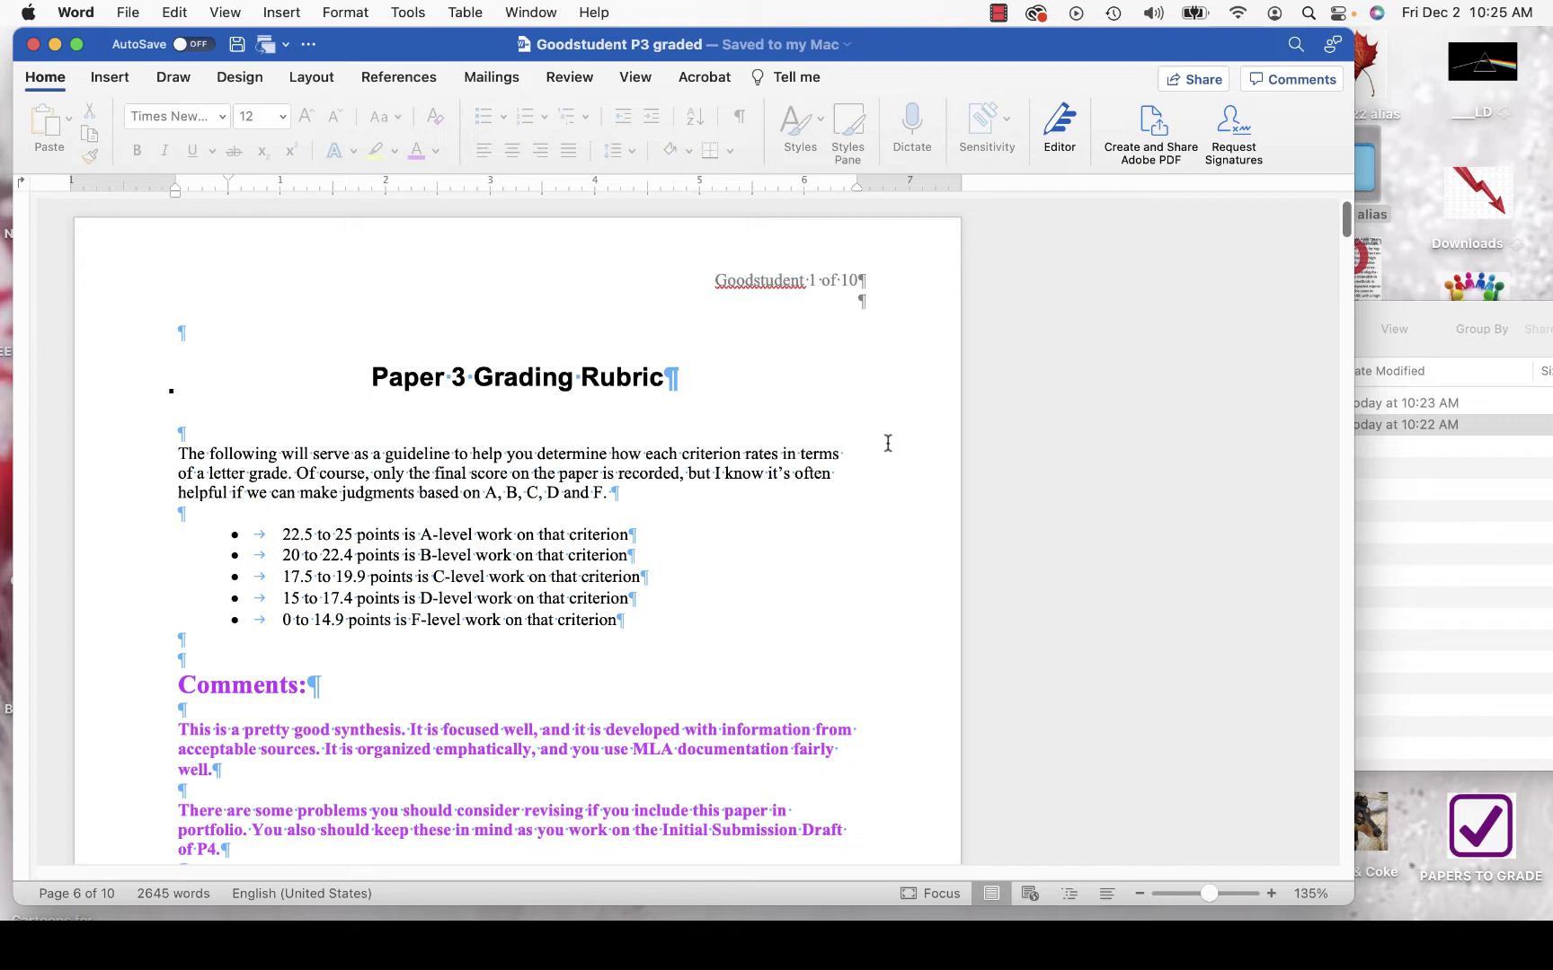
{"action": "left_click", "coordinate": [1401, 512]}
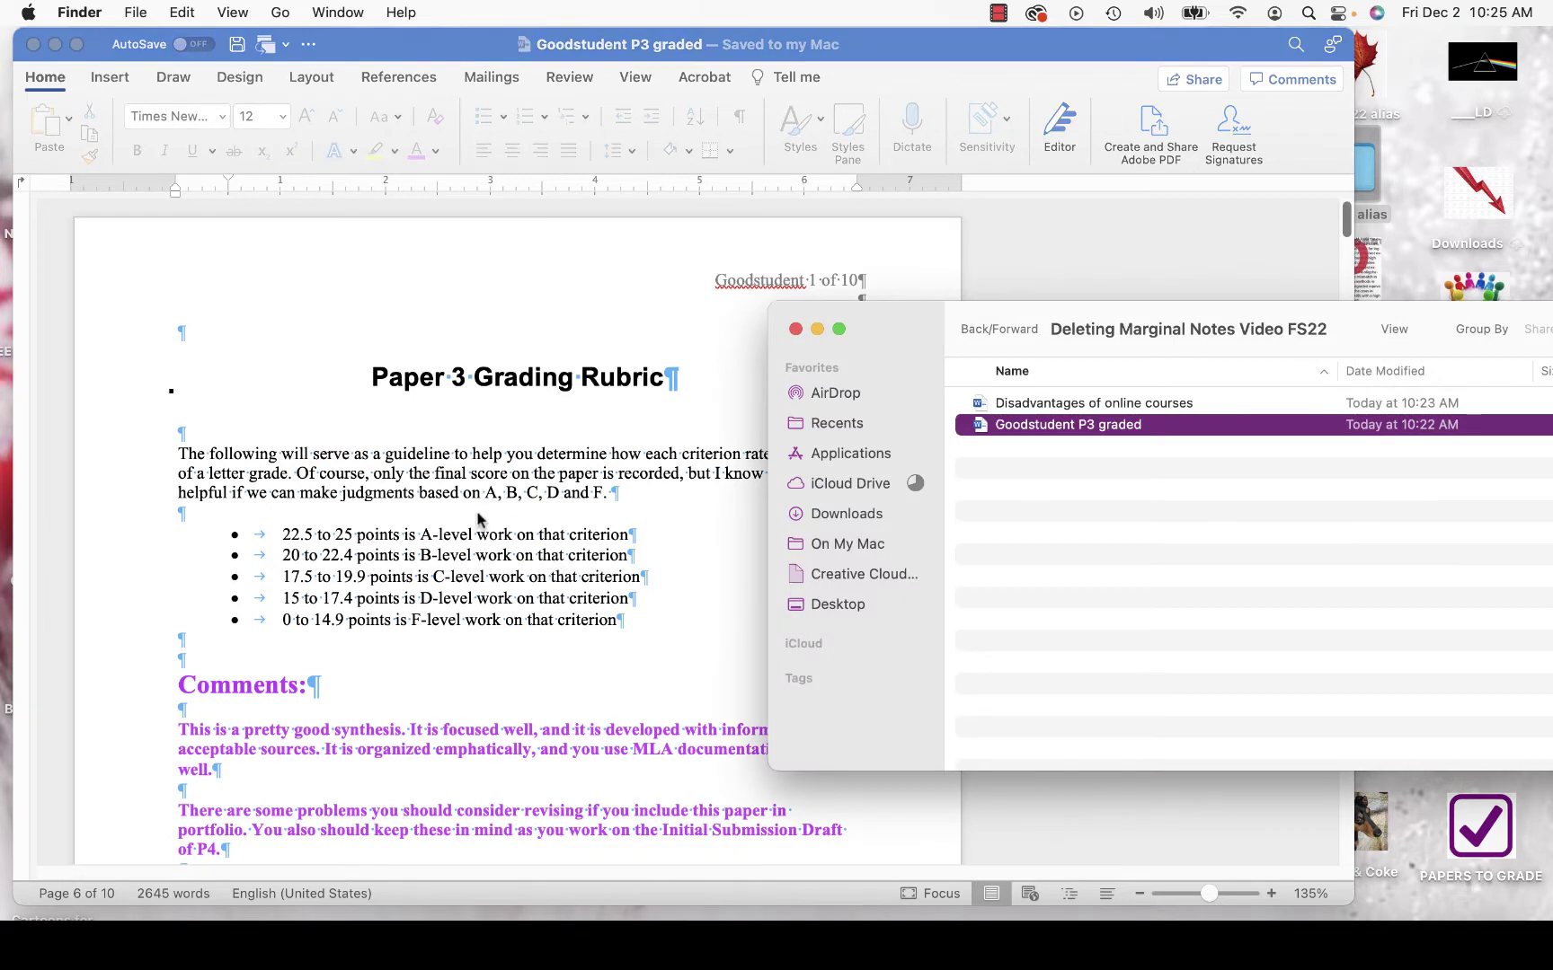
{"action": "double_click", "coordinate": [979, 404]}
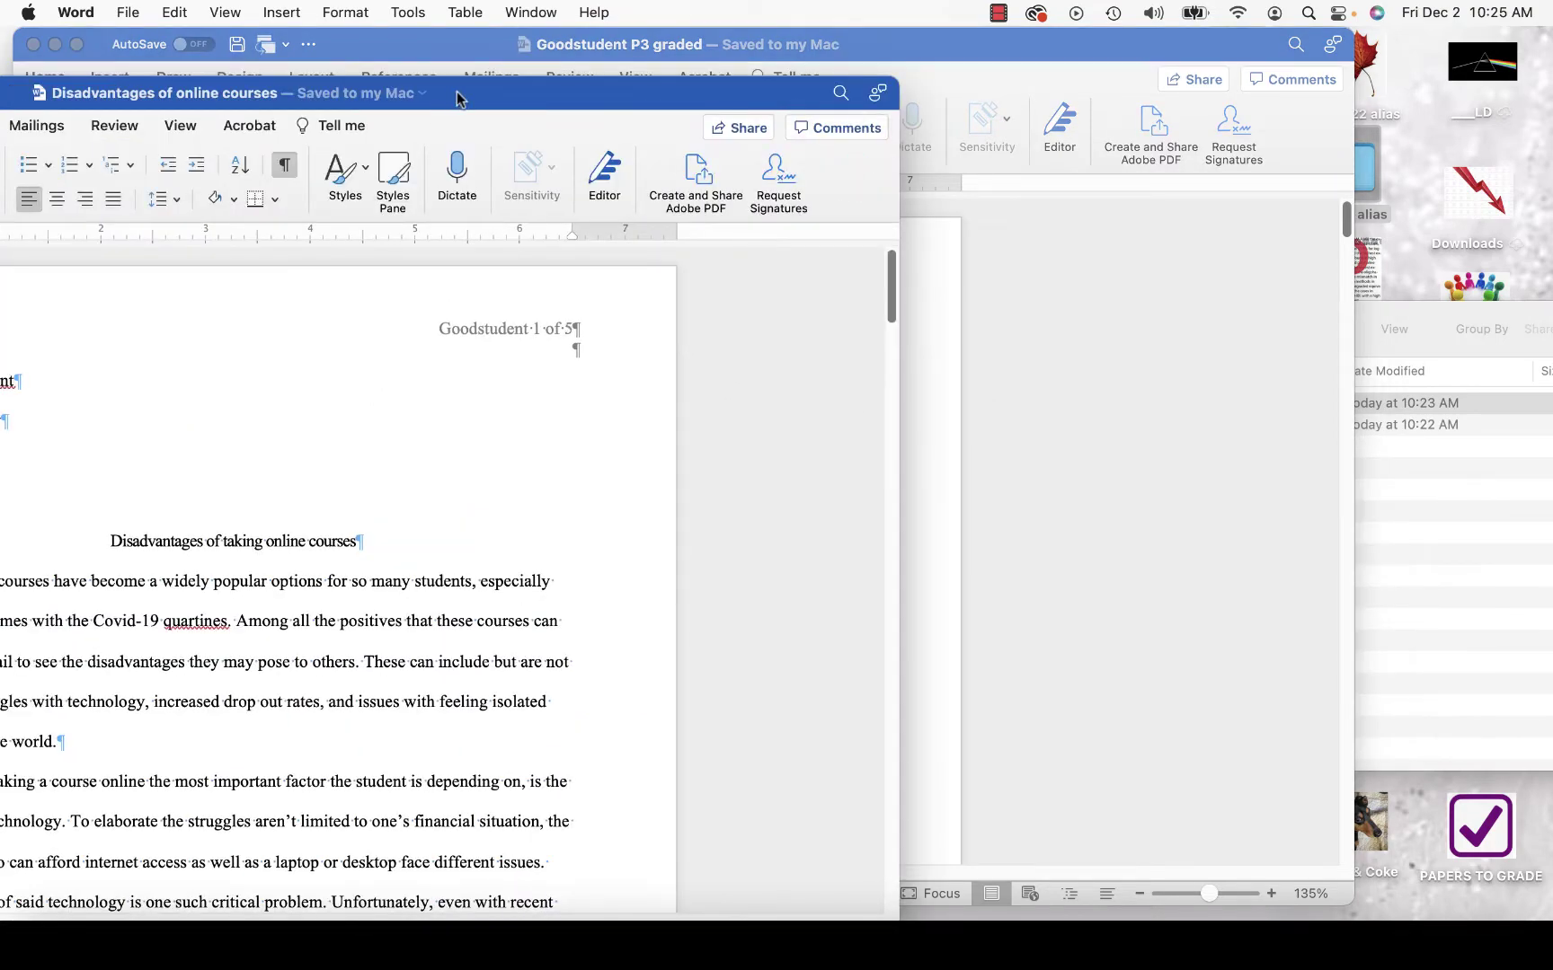
{"action": "left_click_drag", "start_coordinate": [458, 94], "coordinate": [1302, 74]}
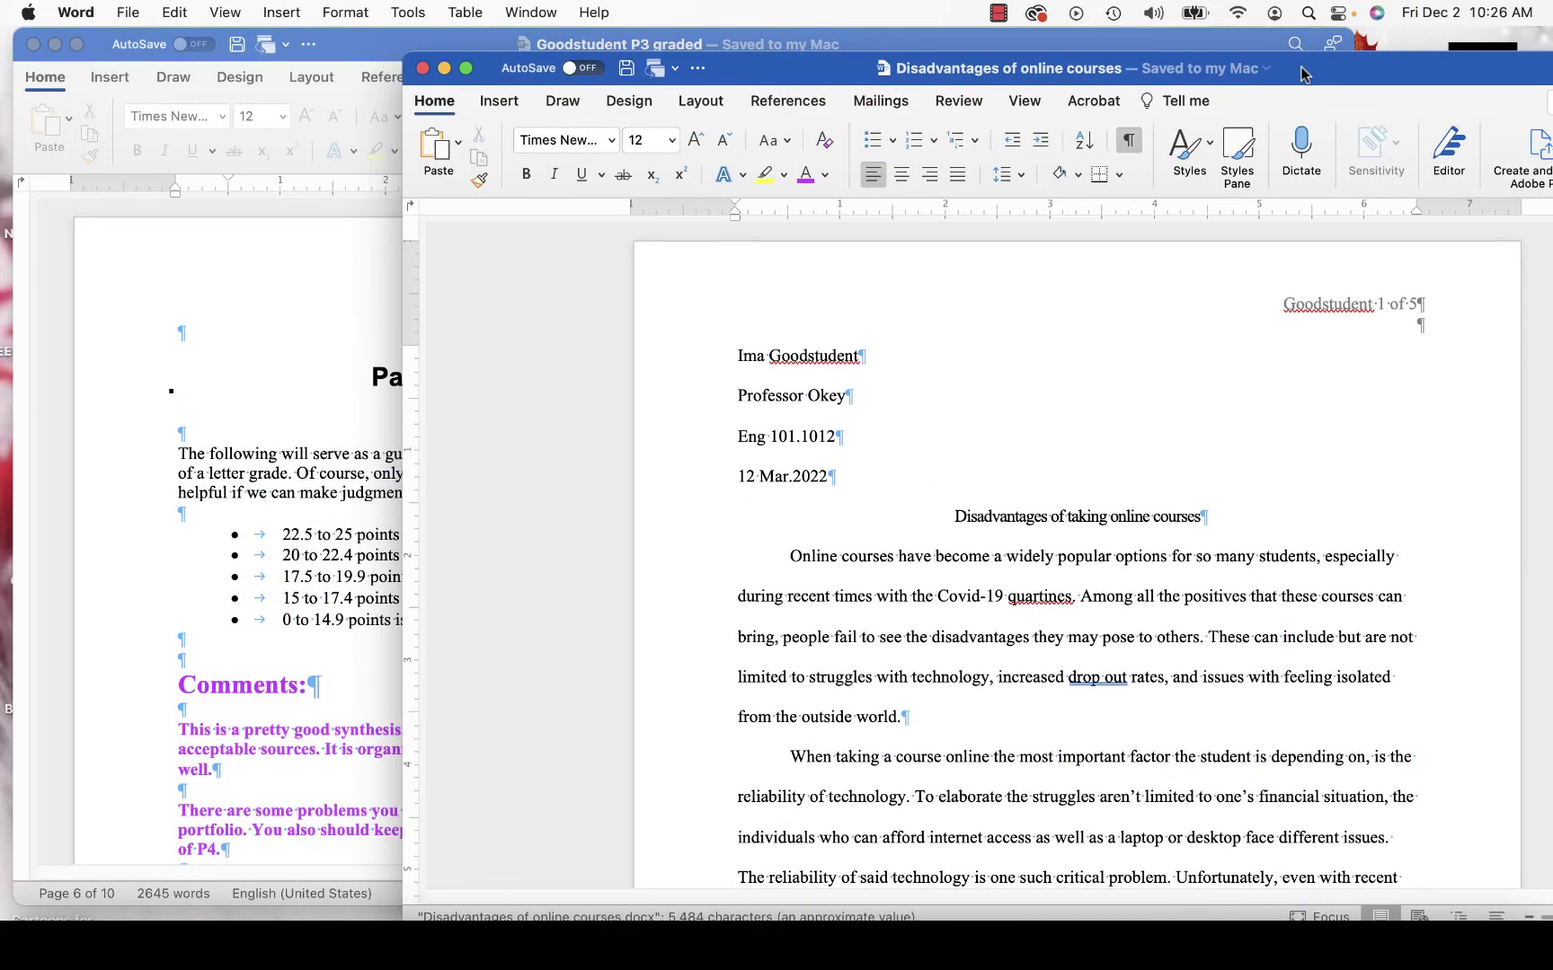
- Examine the graded paper from the rubric comments through the score table to the marginal notes on the essay's first page
{"action": "left_click", "coordinate": [305, 539]}
{"action": "scroll", "coordinate": [376, 493], "scroll_direction": "down", "scroll_amount": 15}
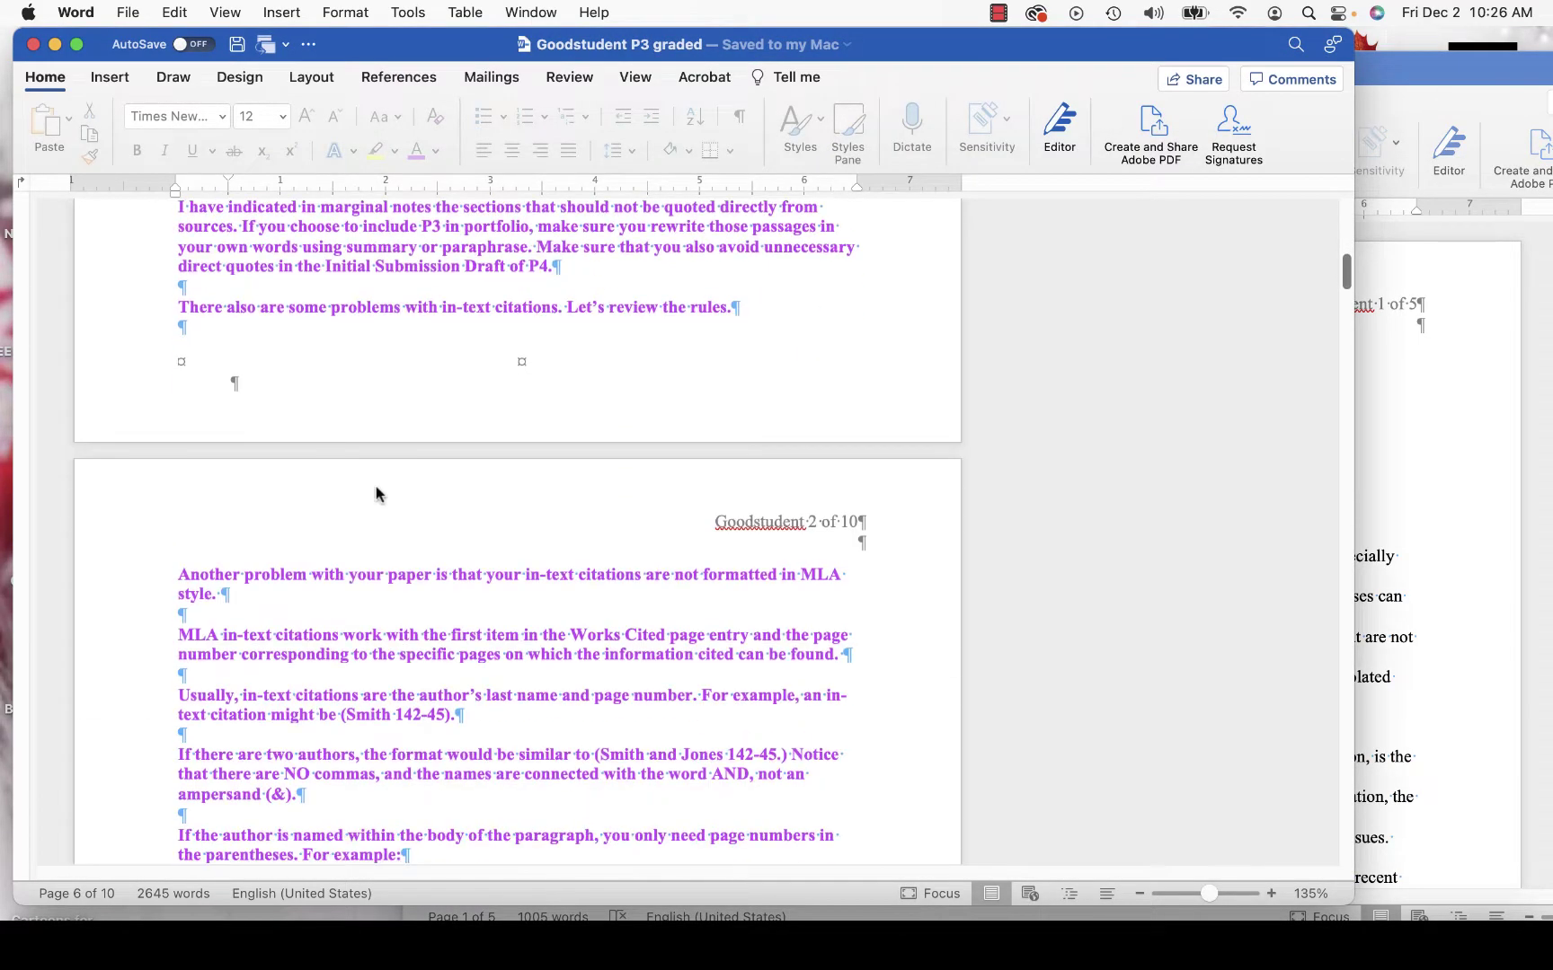
{"action": "scroll", "coordinate": [376, 494], "scroll_direction": "down", "scroll_amount": 20}
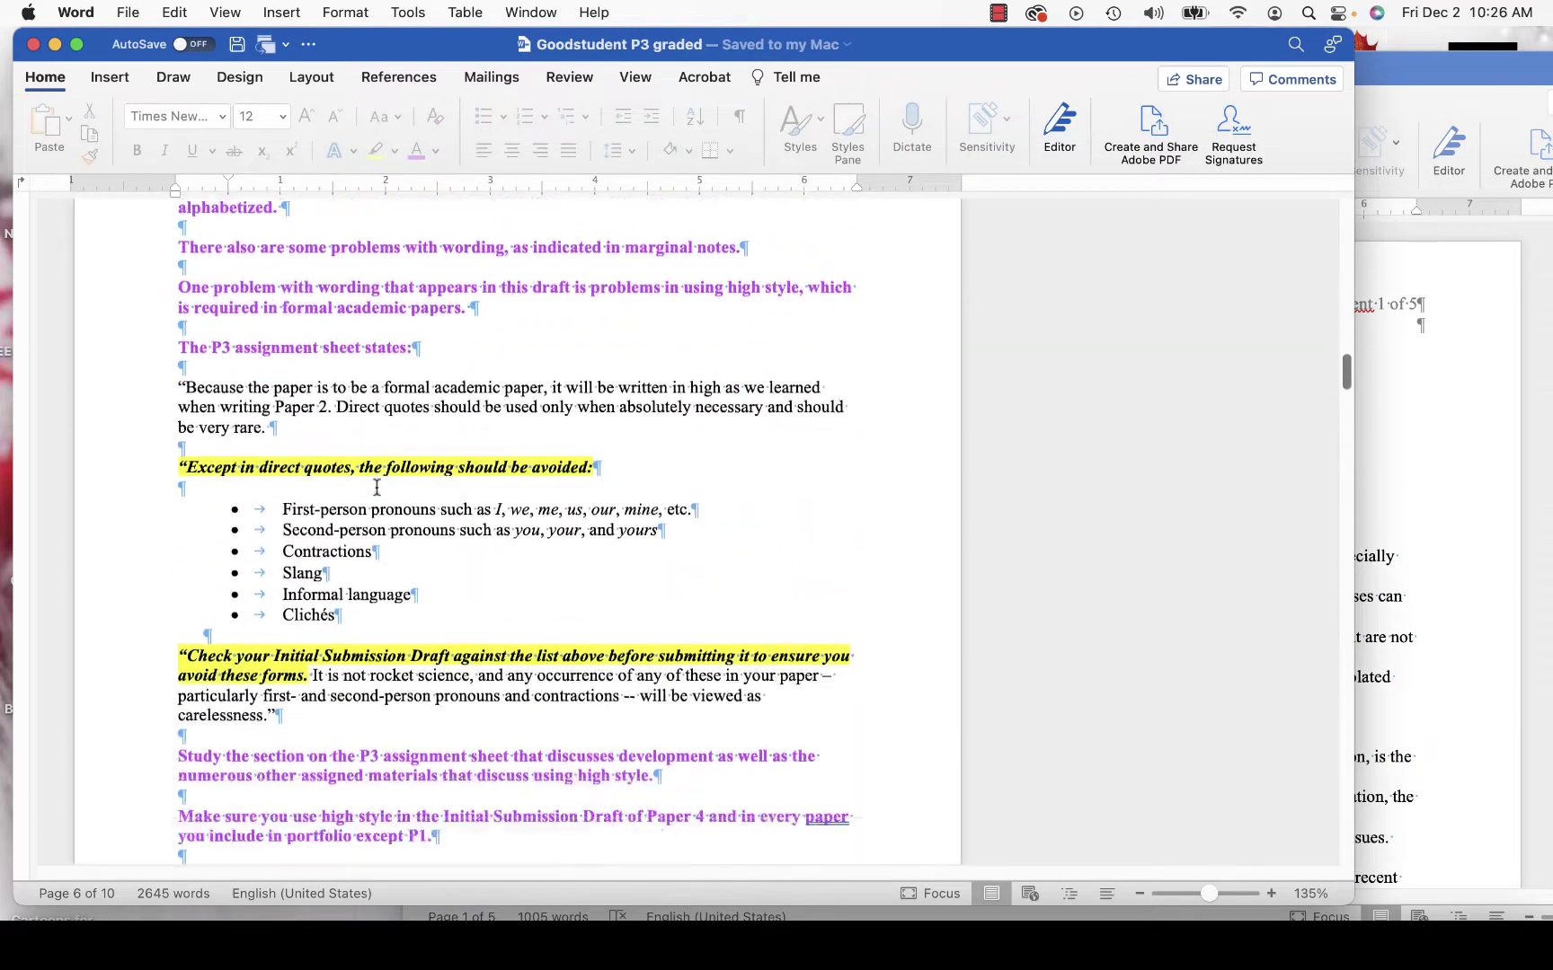
{"action": "scroll", "coordinate": [376, 487], "scroll_direction": "down", "scroll_amount": 20}
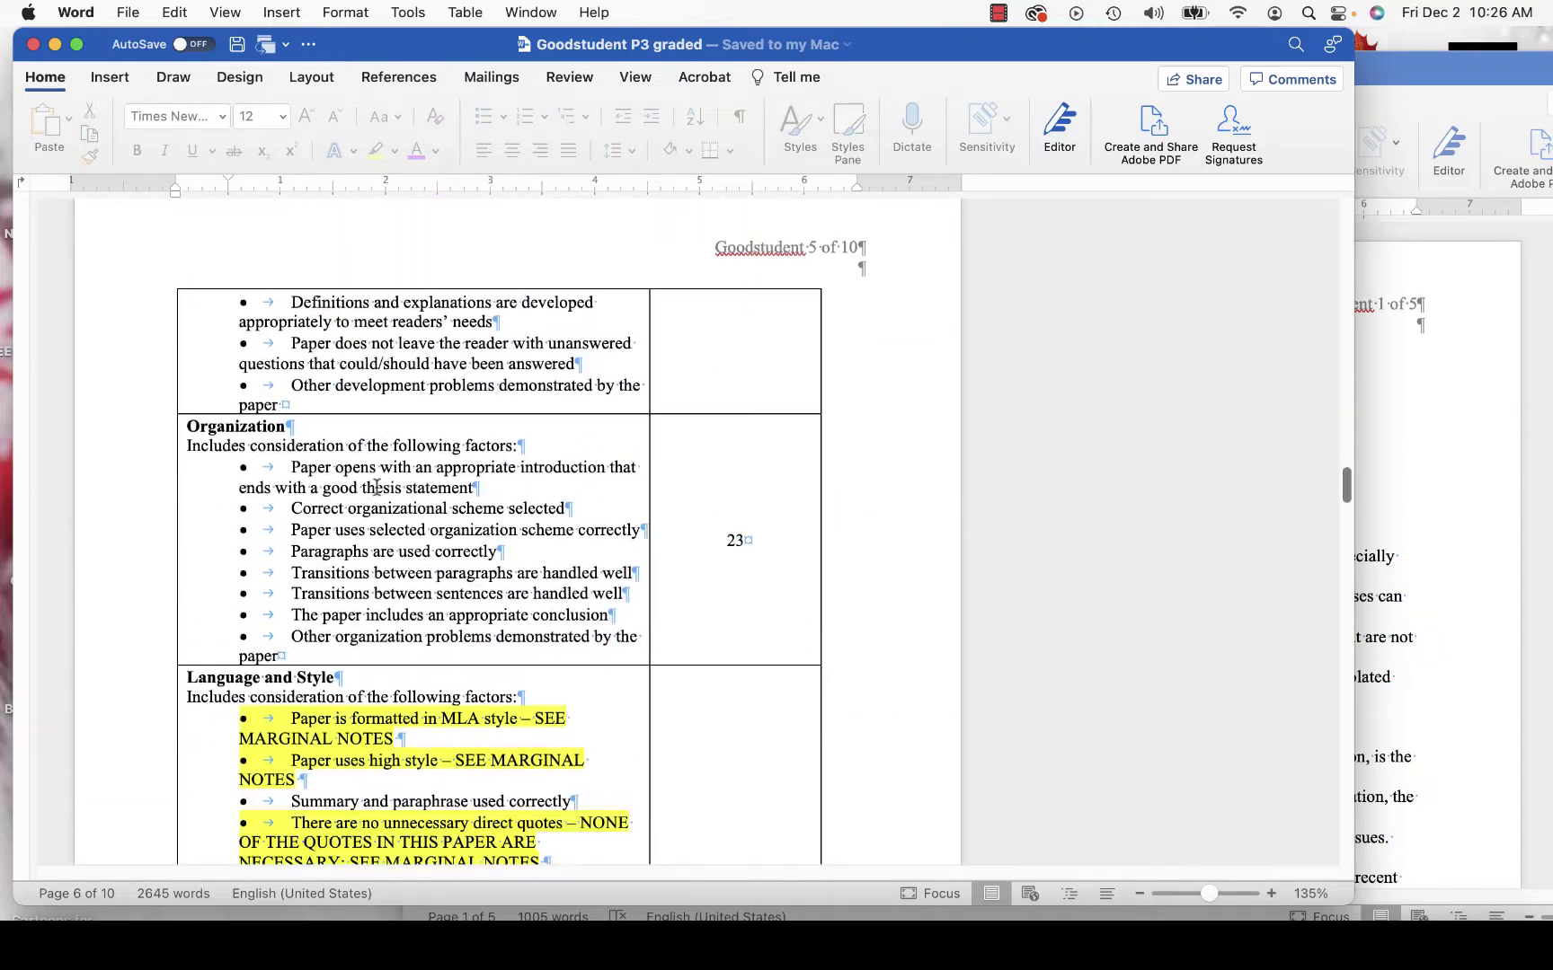
{"action": "scroll", "coordinate": [376, 487], "scroll_direction": "down", "scroll_amount": 20}
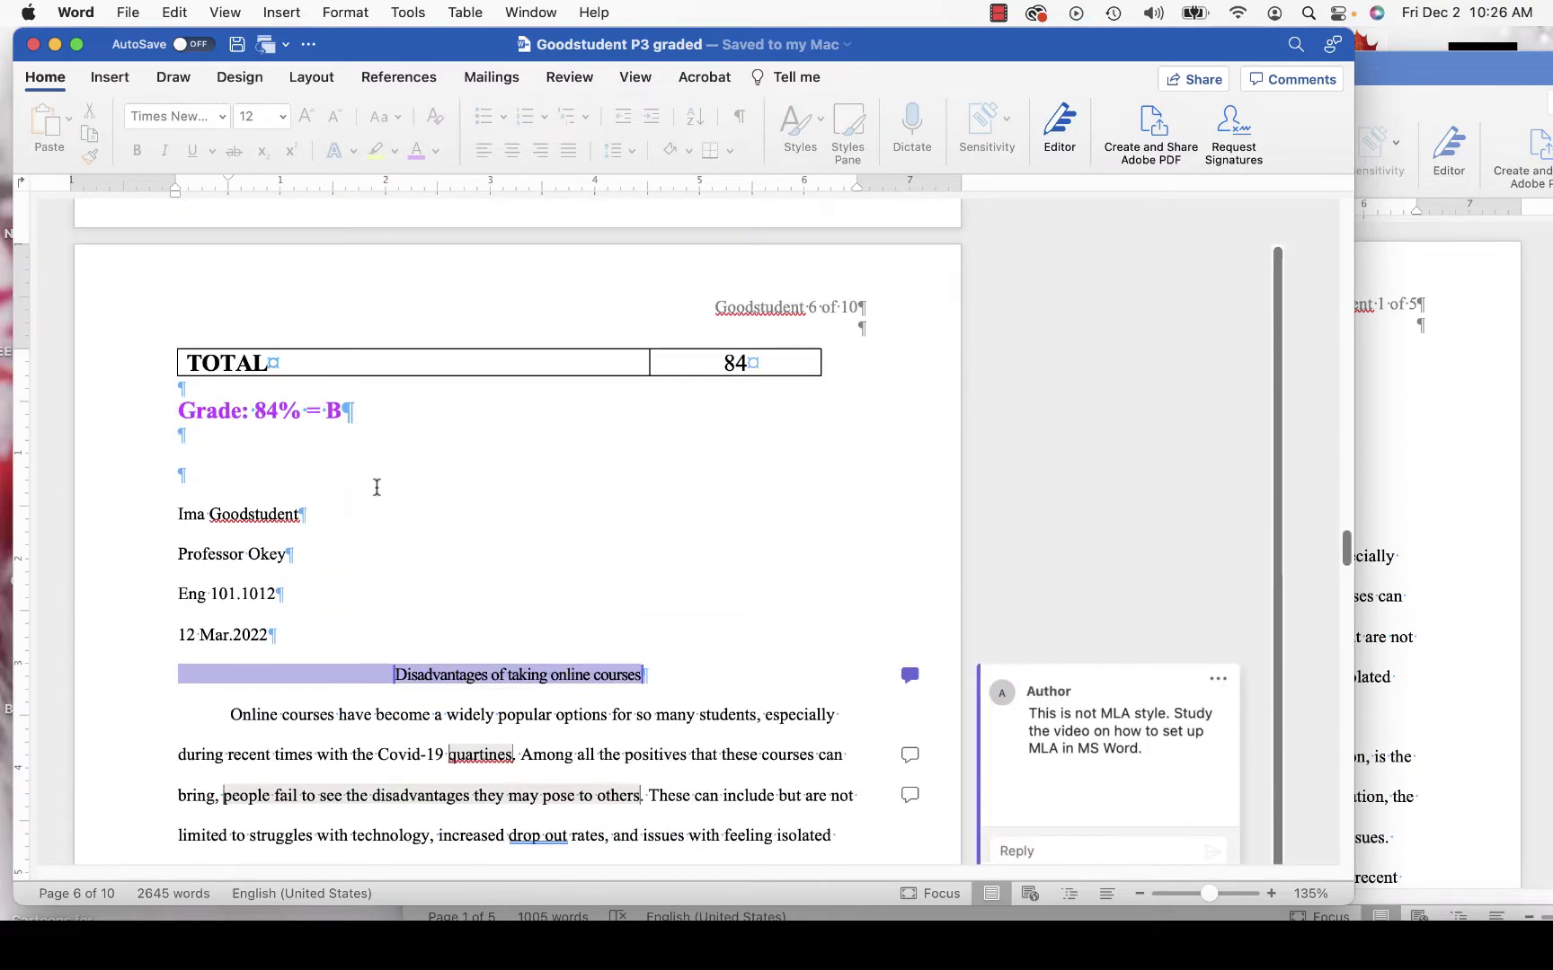
{"action": "scroll", "coordinate": [377, 487], "scroll_direction": "down", "scroll_amount": 5}
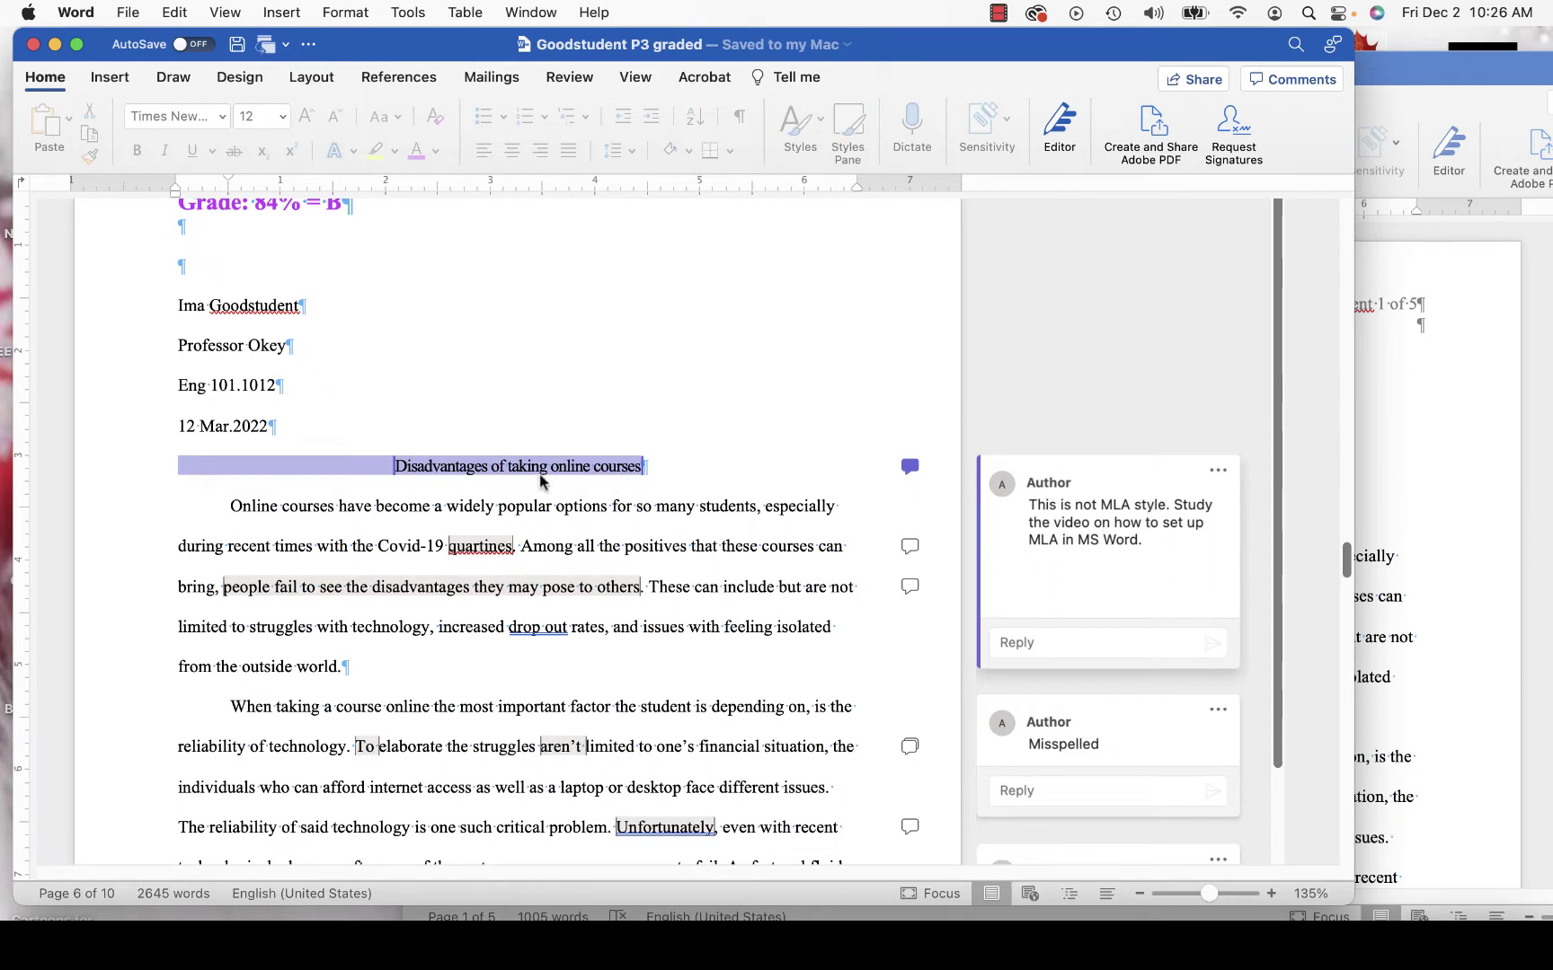
{"action": "mouse_move", "coordinate": [473, 476]}
- Capitalize the essay title in the ungraded document so it reads "Disadvantages of Taking Online Courses"
{"action": "left_click", "coordinate": [1399, 464]}
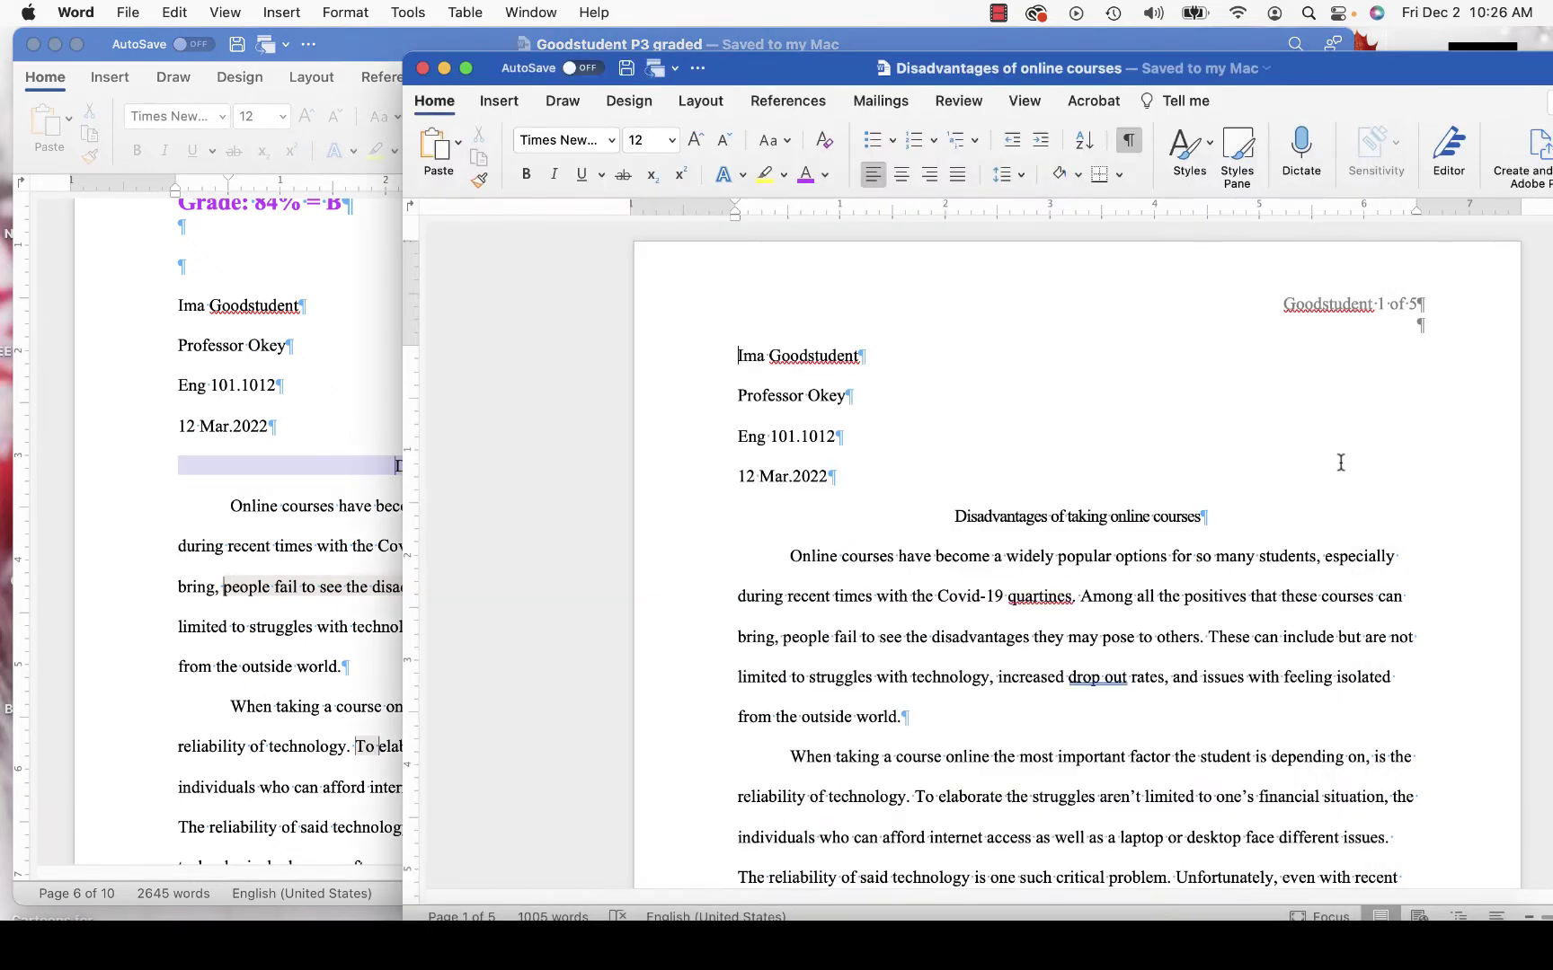
{"action": "left_click", "coordinate": [1071, 517]}
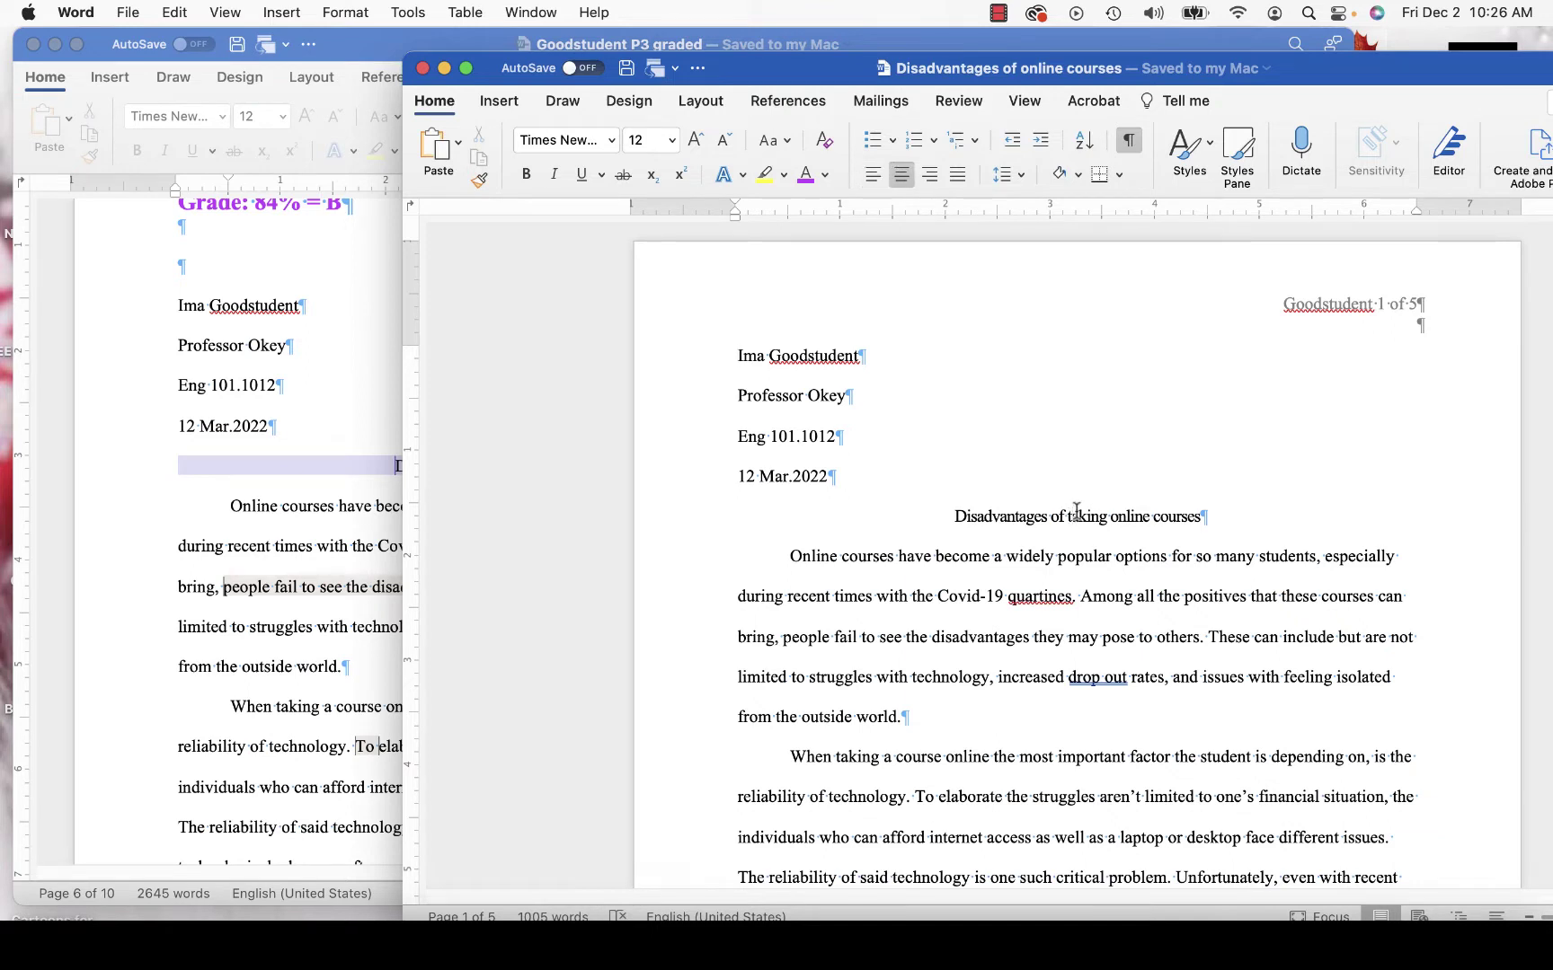
{"action": "key", "text": "BackSpace"}
{"action": "type", "text": "T"}
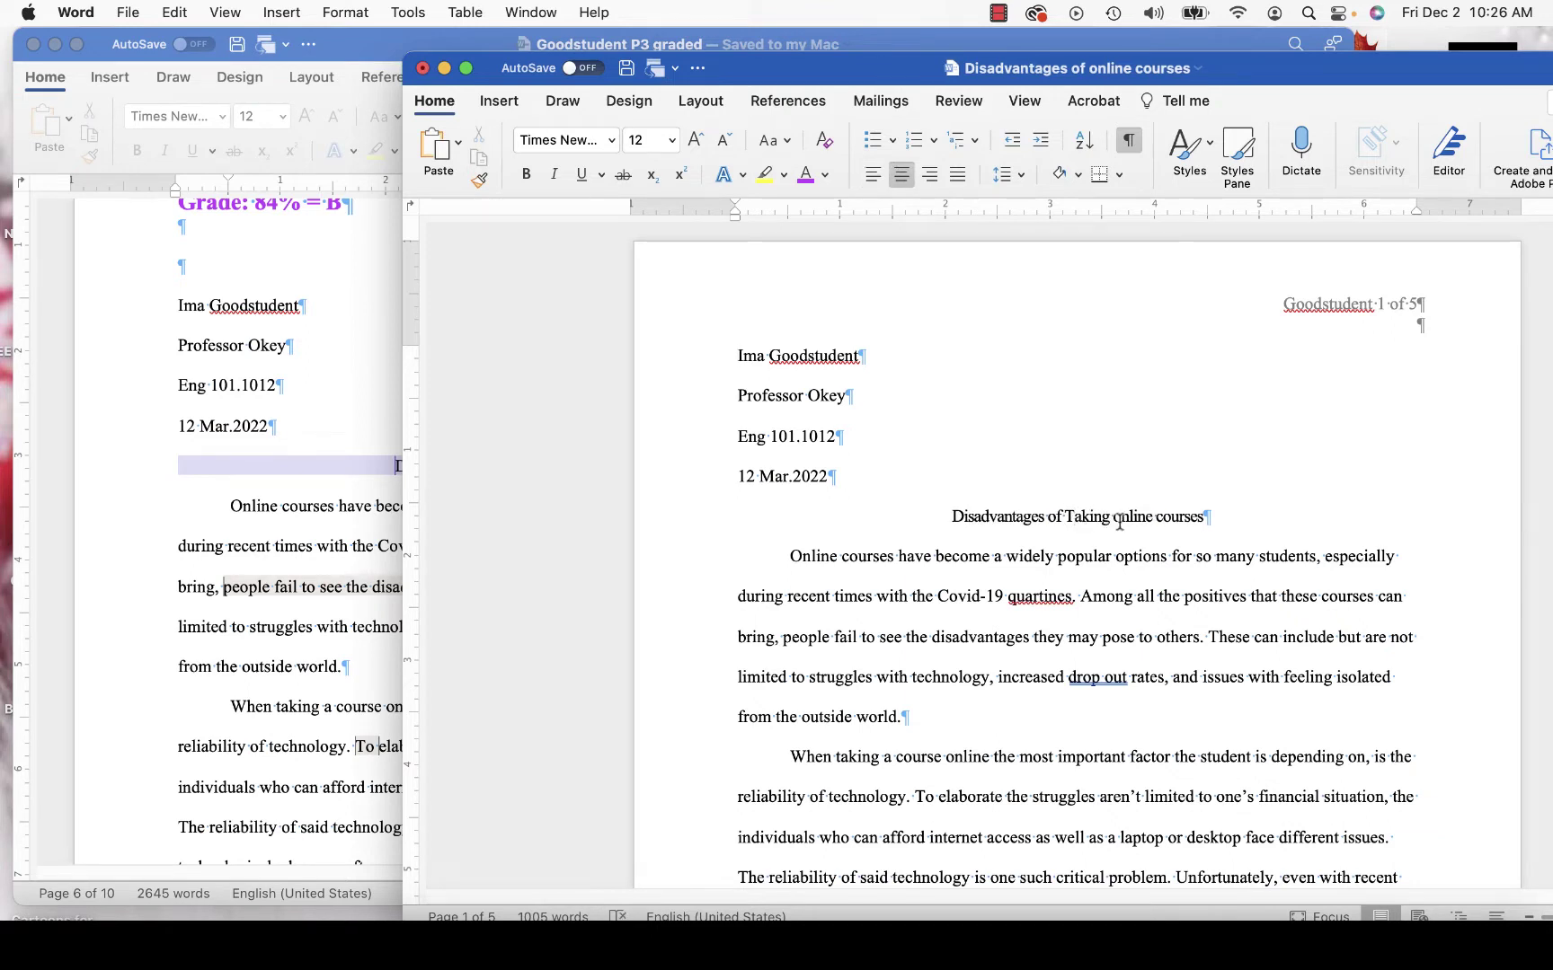
{"action": "left_click", "coordinate": [1119, 519]}
{"action": "key", "text": "BackSpace"}
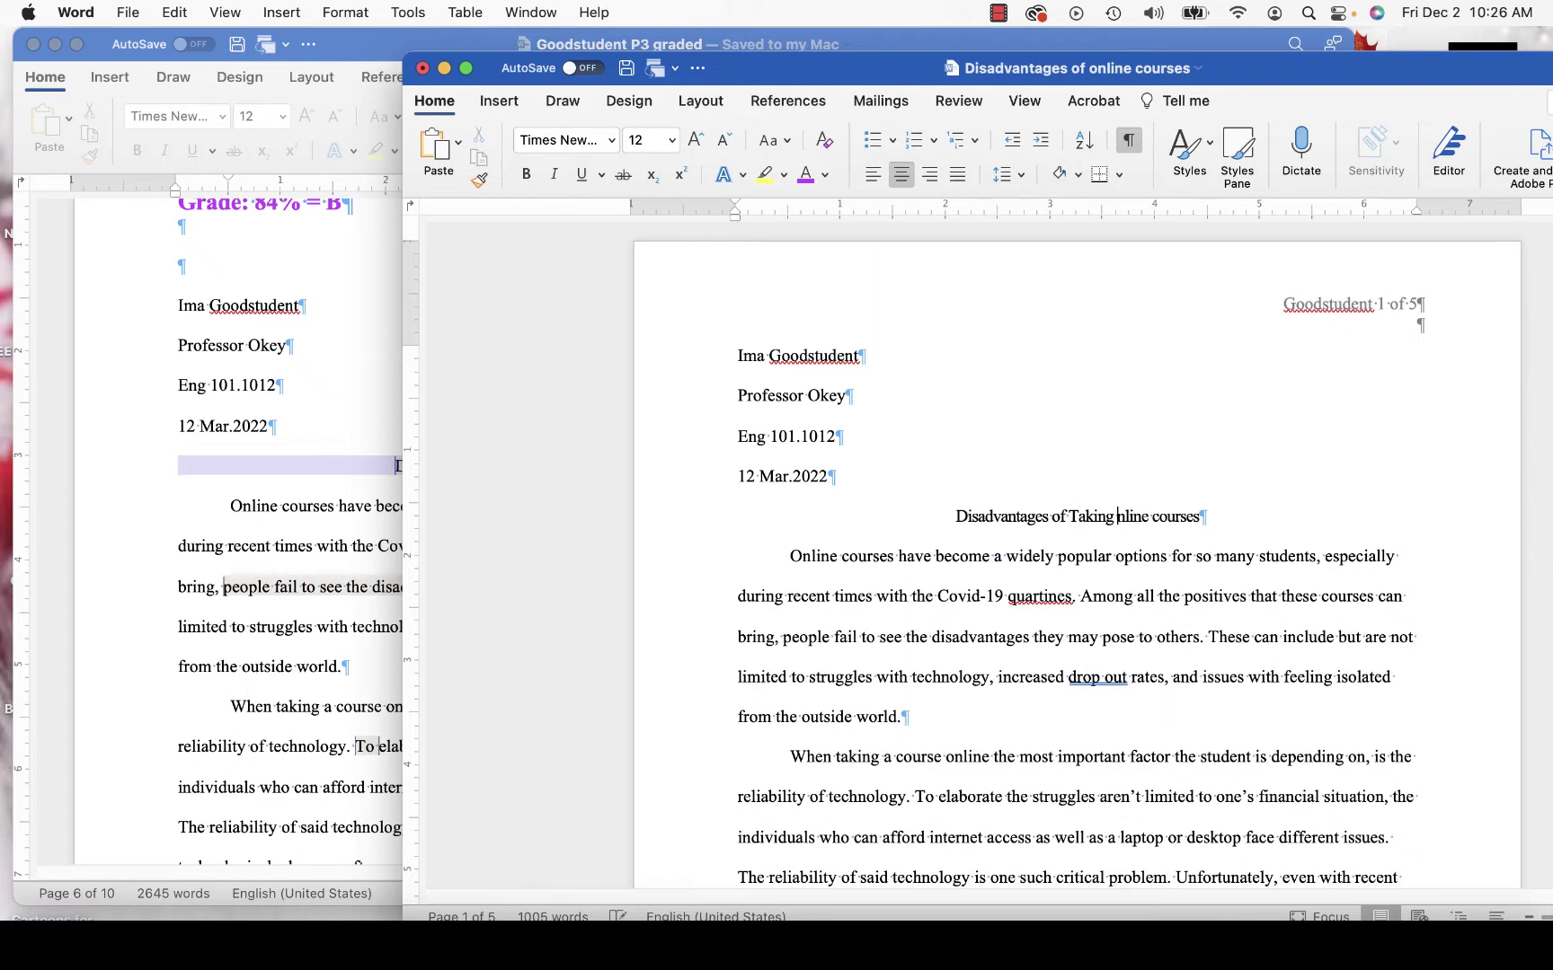
{"action": "type", "text": "O"}
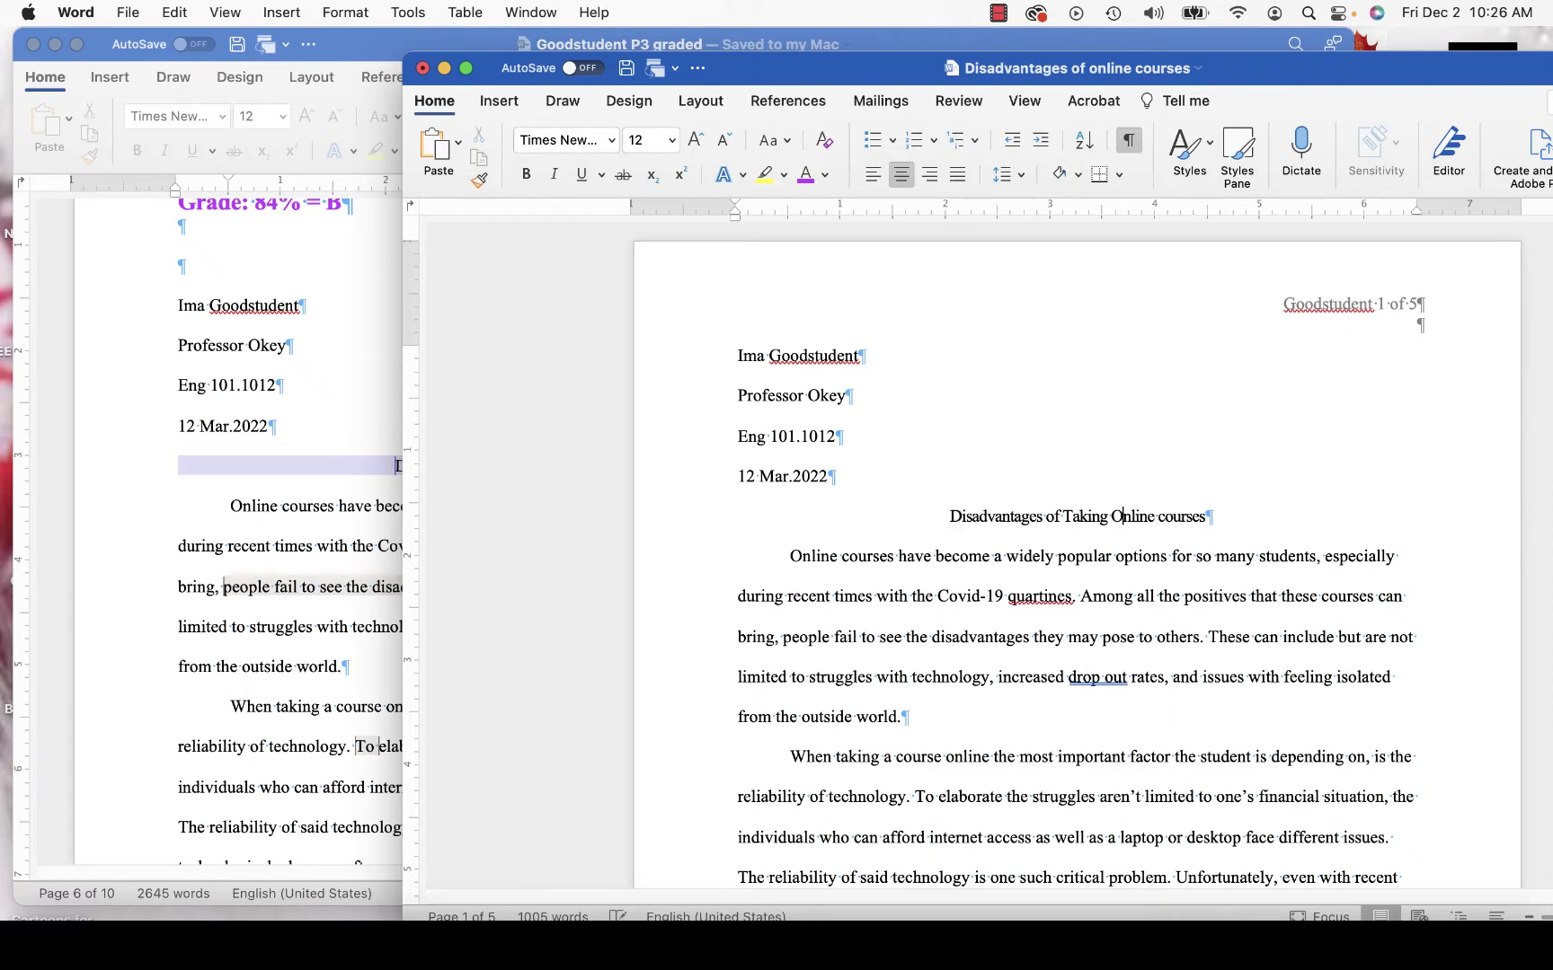
{"action": "left_click", "coordinate": [1169, 519]}
{"action": "key", "text": "BackSpace"}
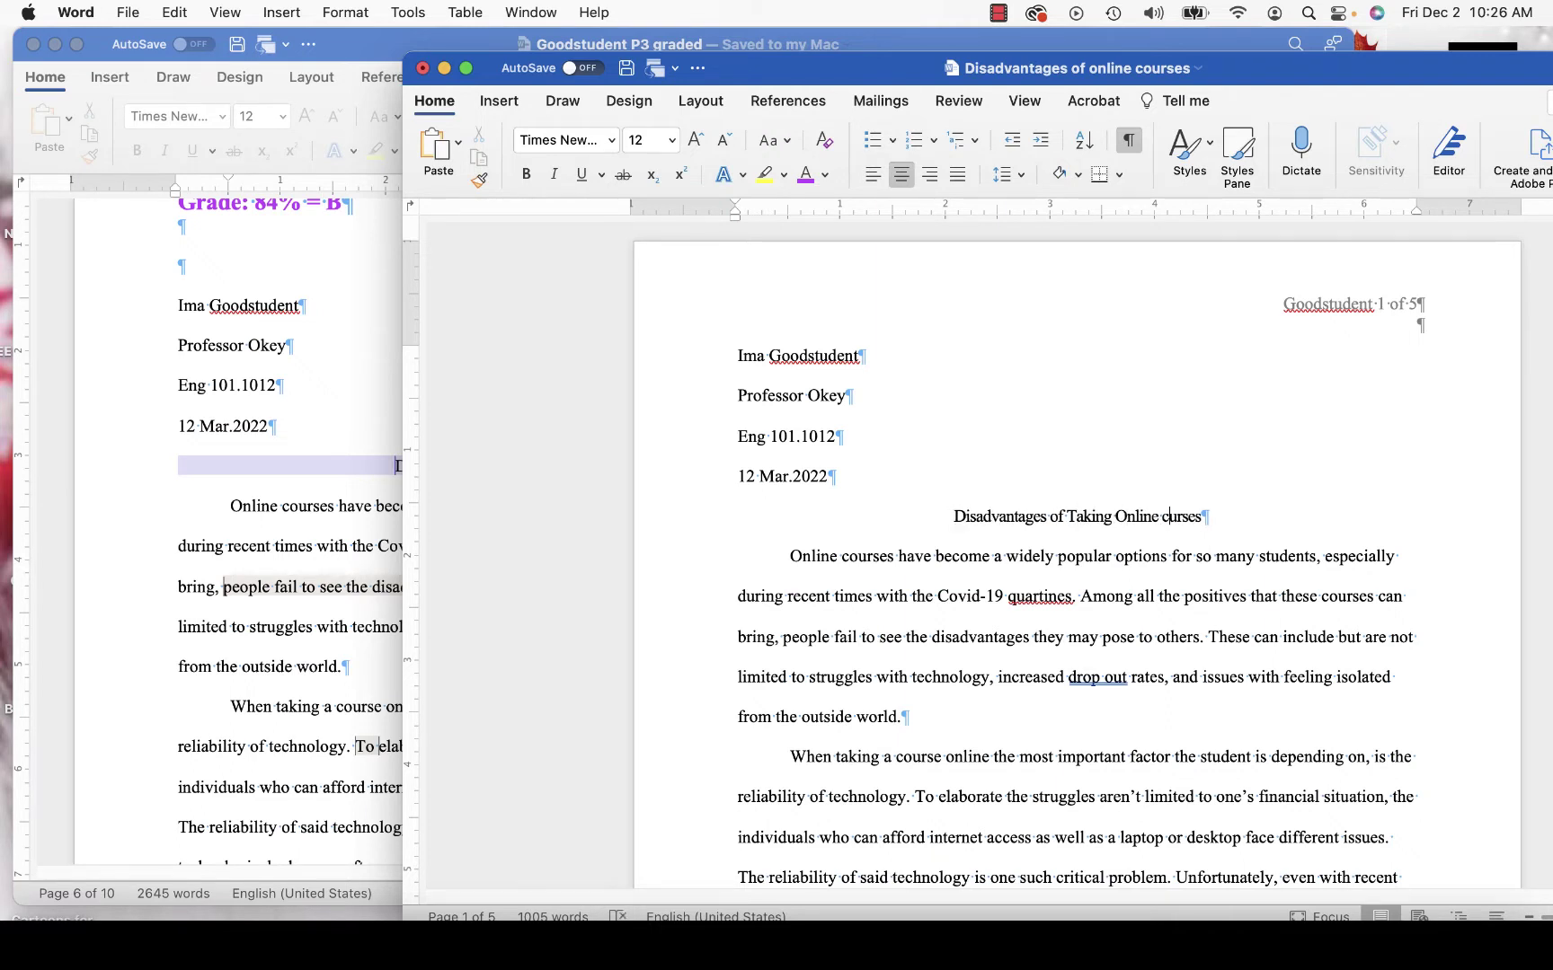
{"action": "key", "text": "BackSpace"}
{"action": "type", "text": "Co"}
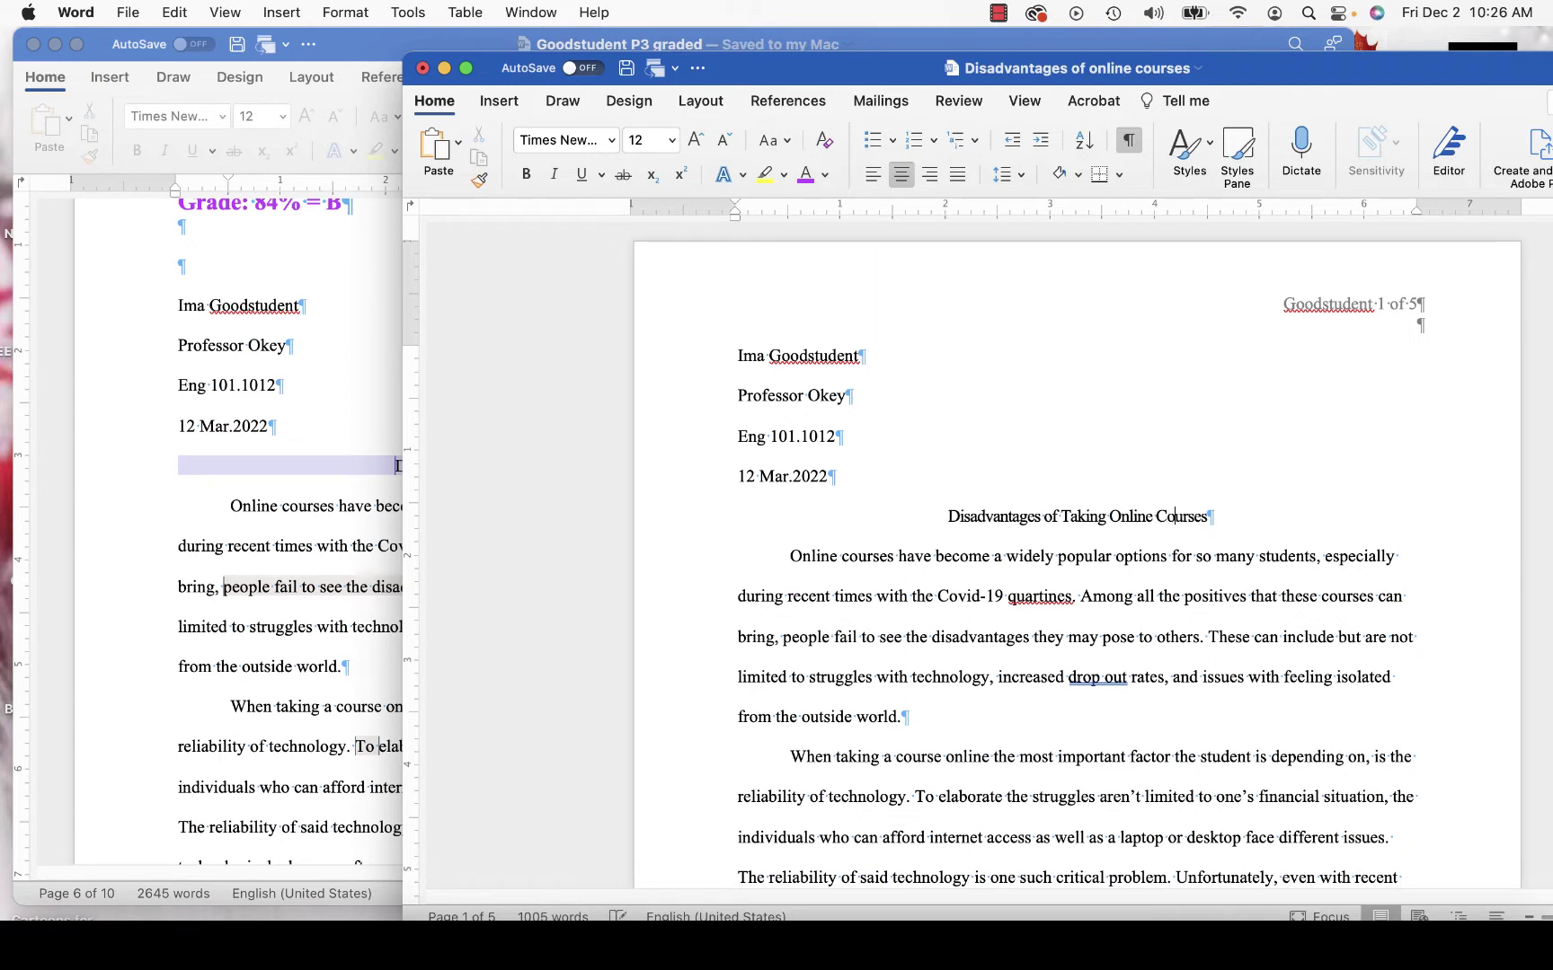
{"action": "left_click", "coordinate": [1201, 636]}
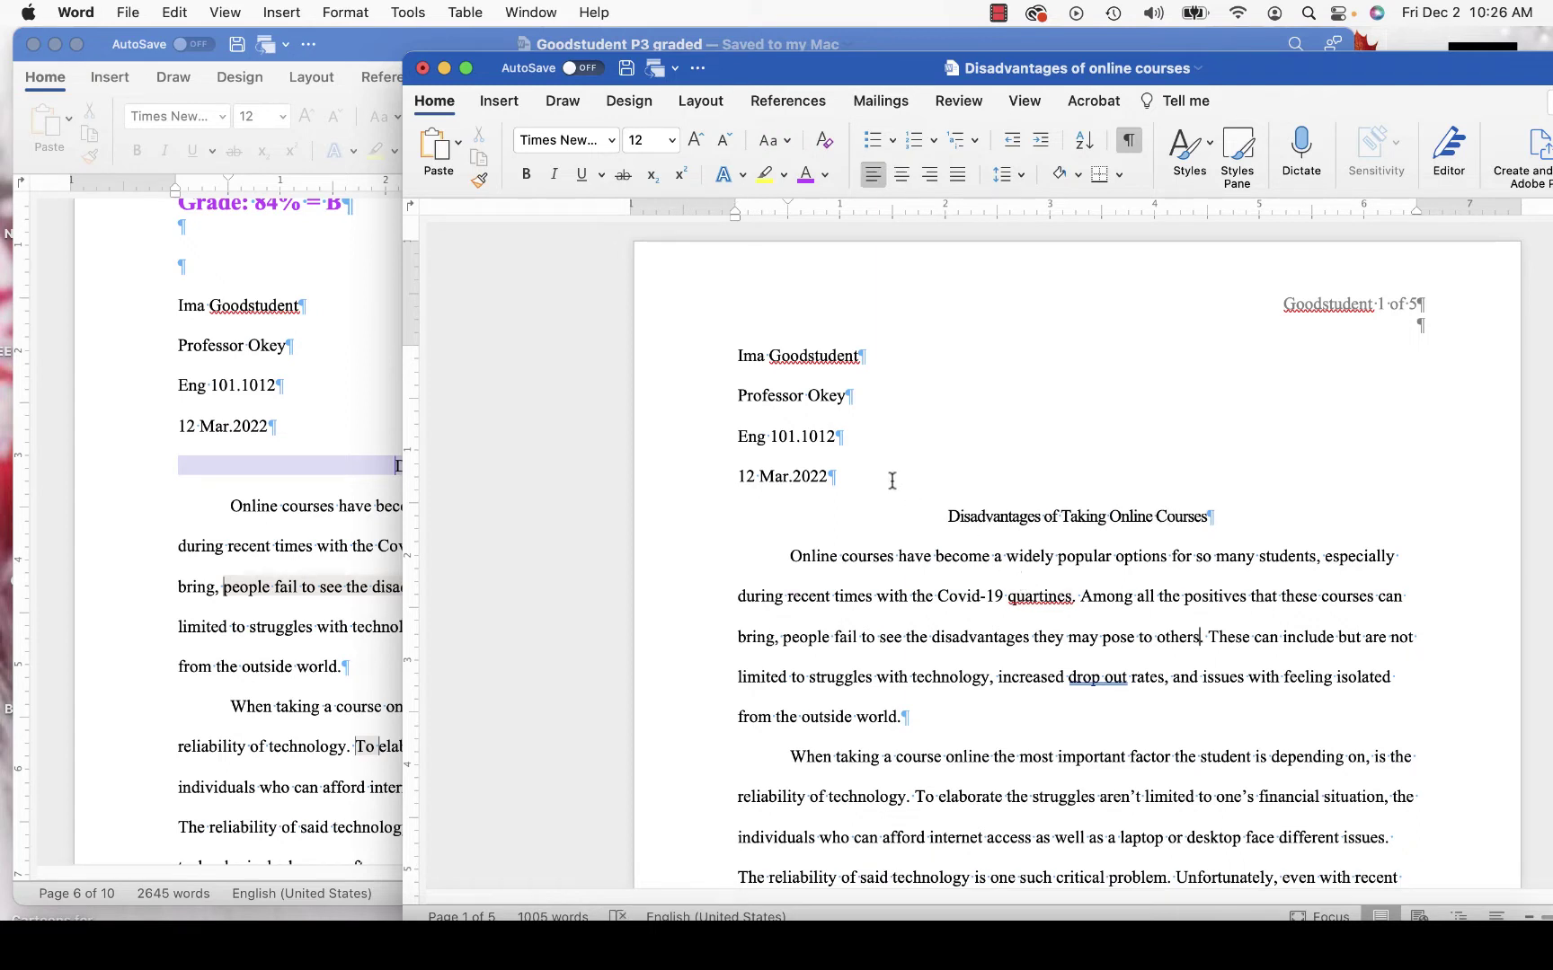
- Save the edited essay as a new Word document named "Disadvantages of online courses REV"
{"action": "left_click", "coordinate": [127, 13]}
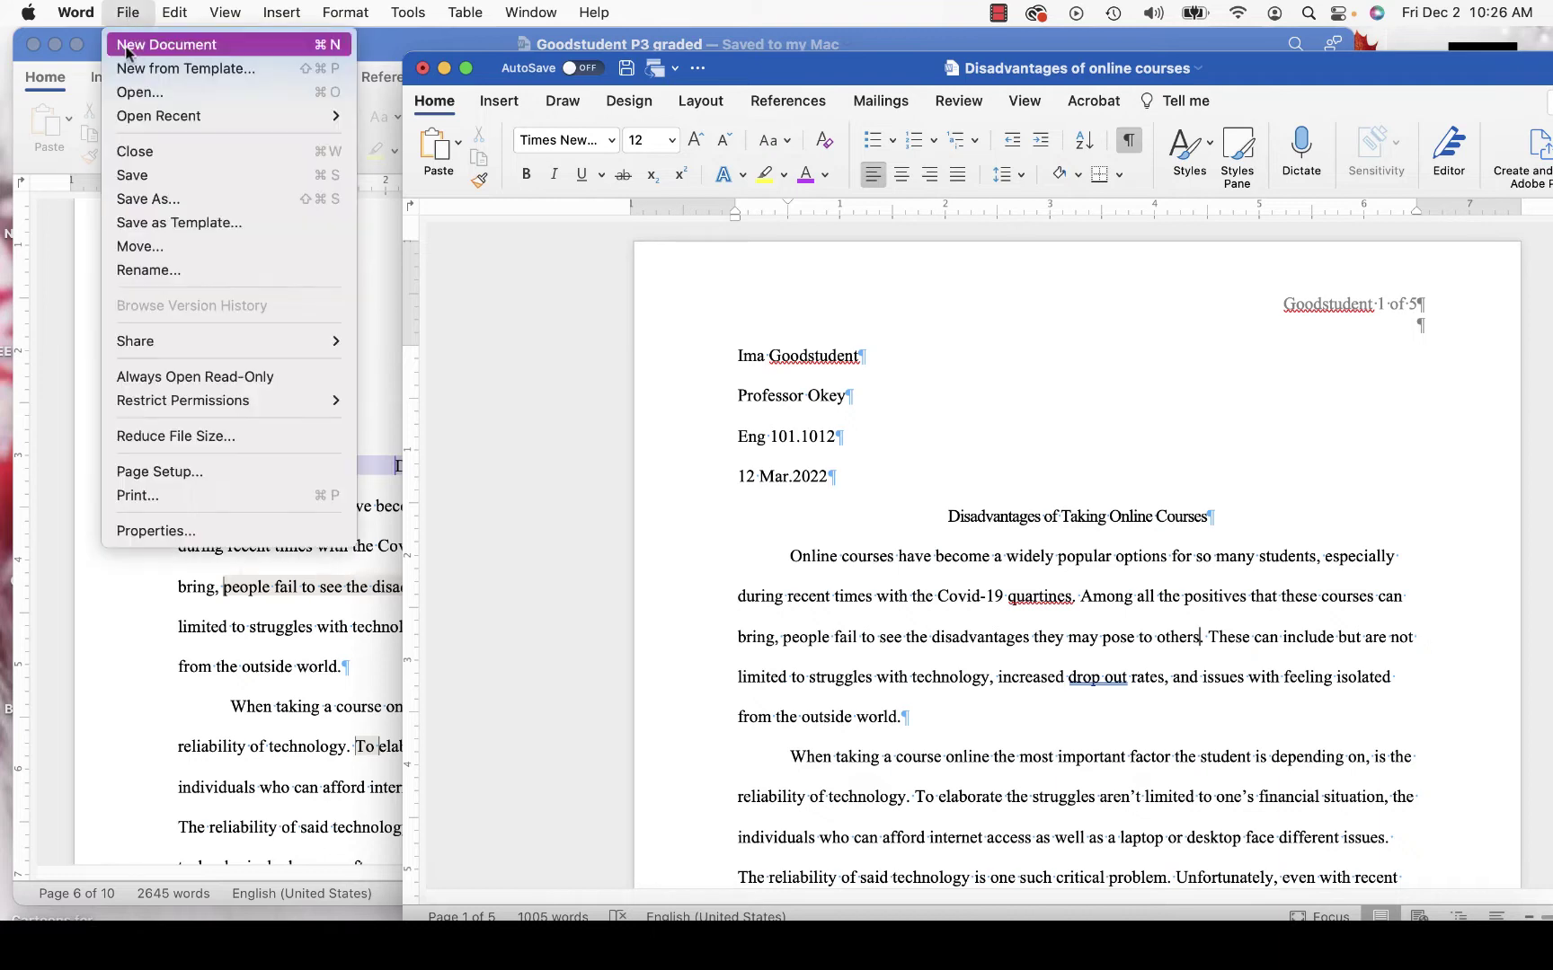
{"action": "left_click", "coordinate": [141, 208]}
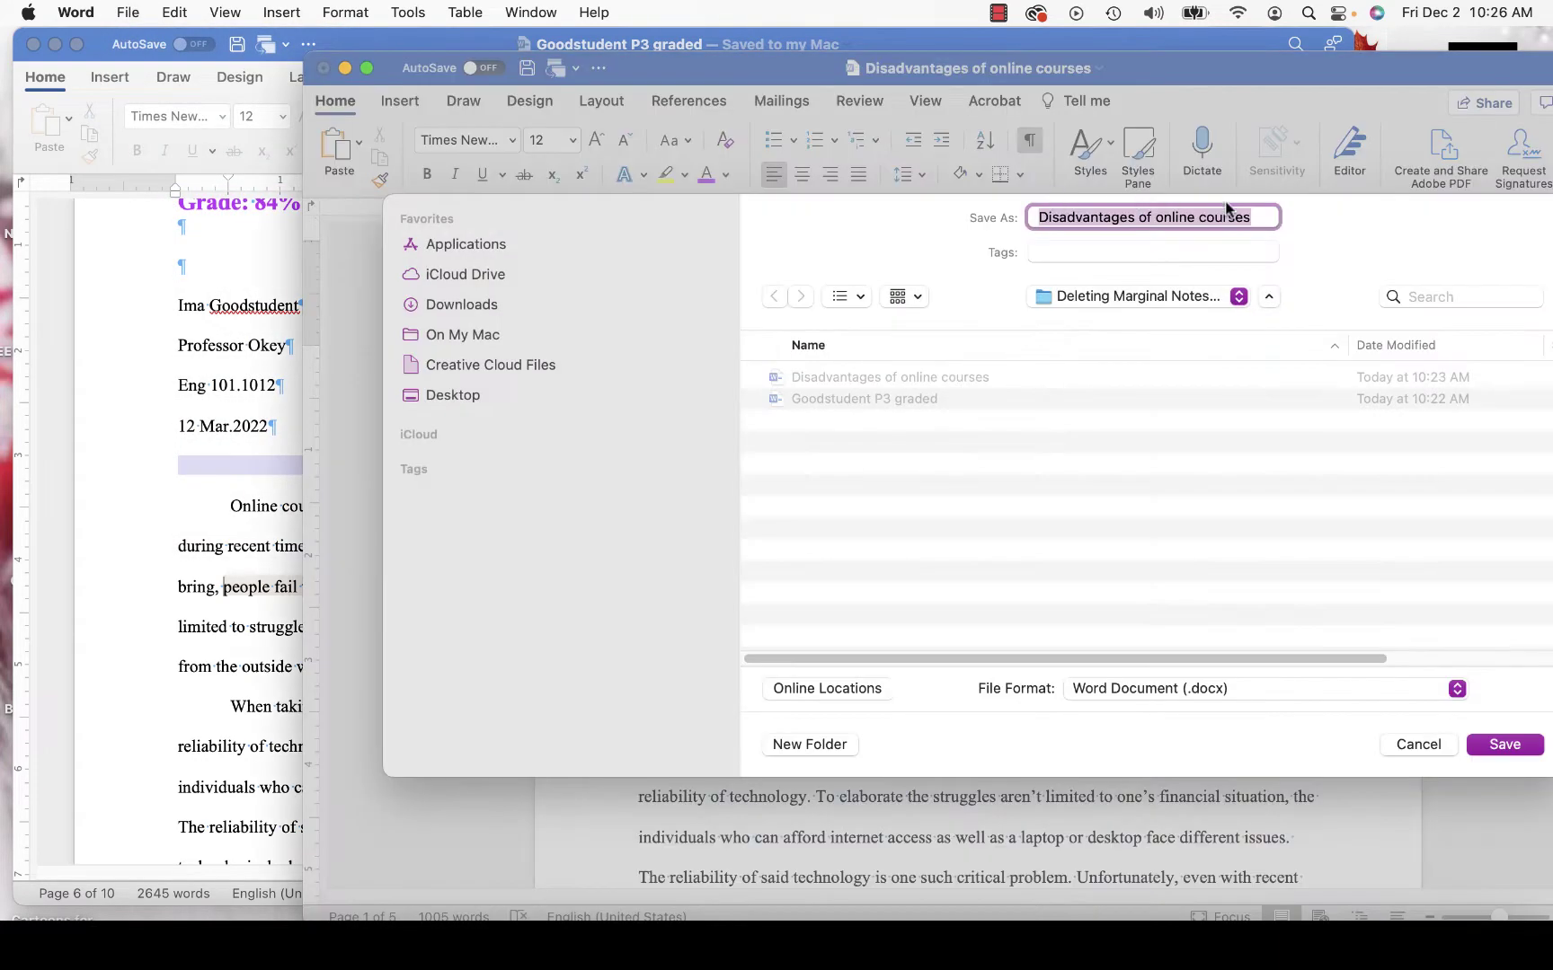
{"action": "left_click", "coordinate": [1254, 223]}
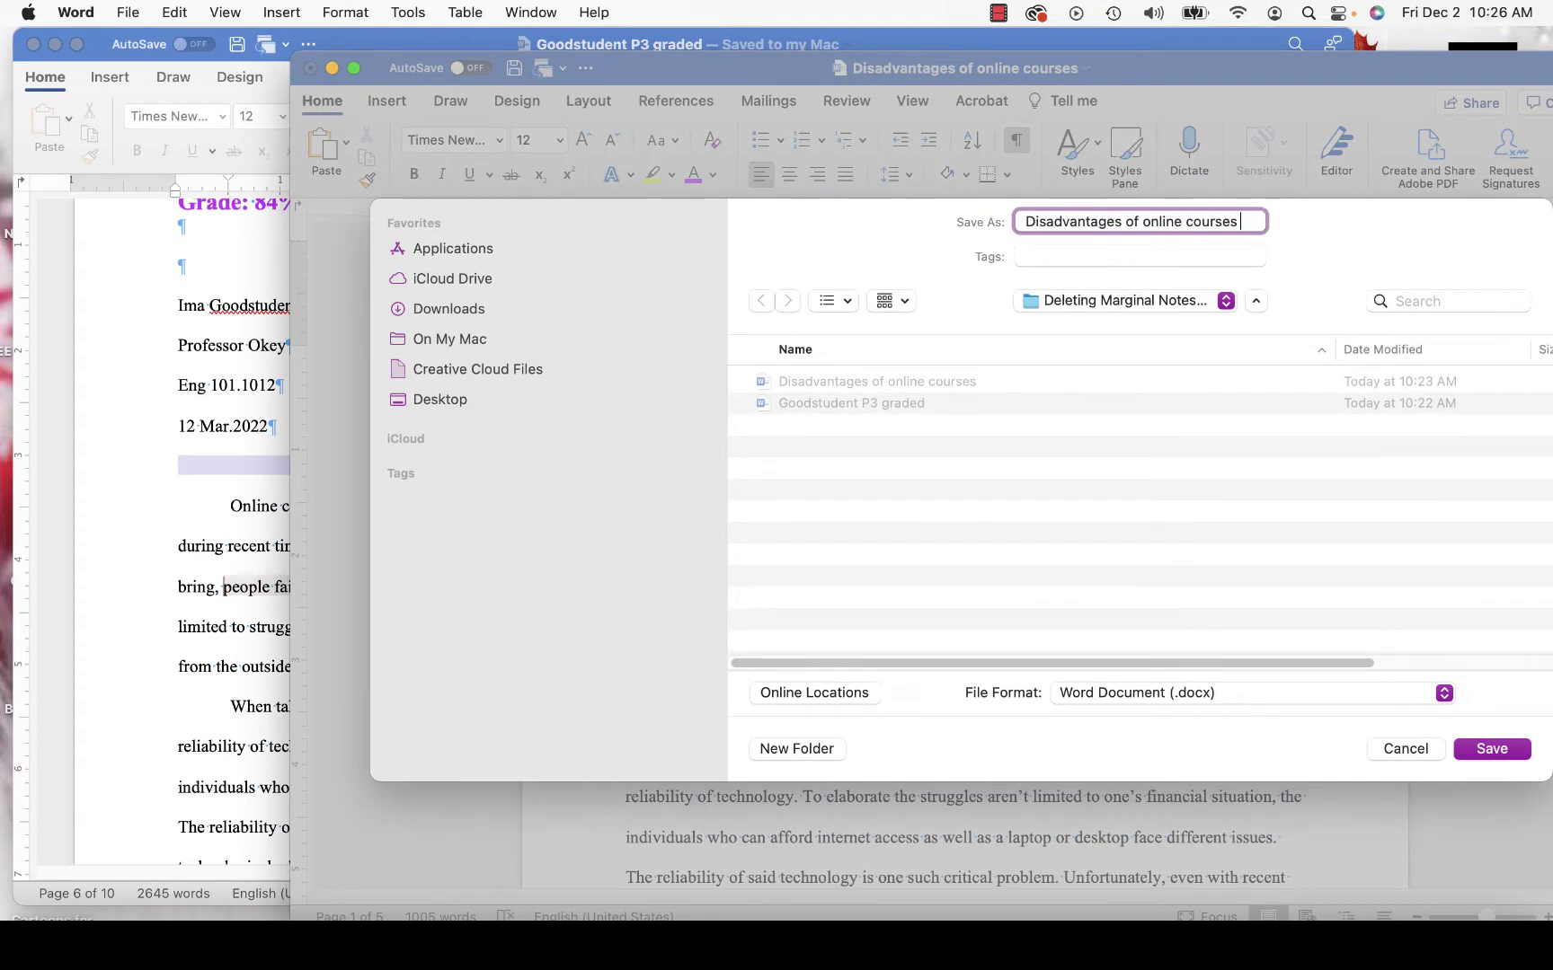
{"action": "type", "text": "REV"}
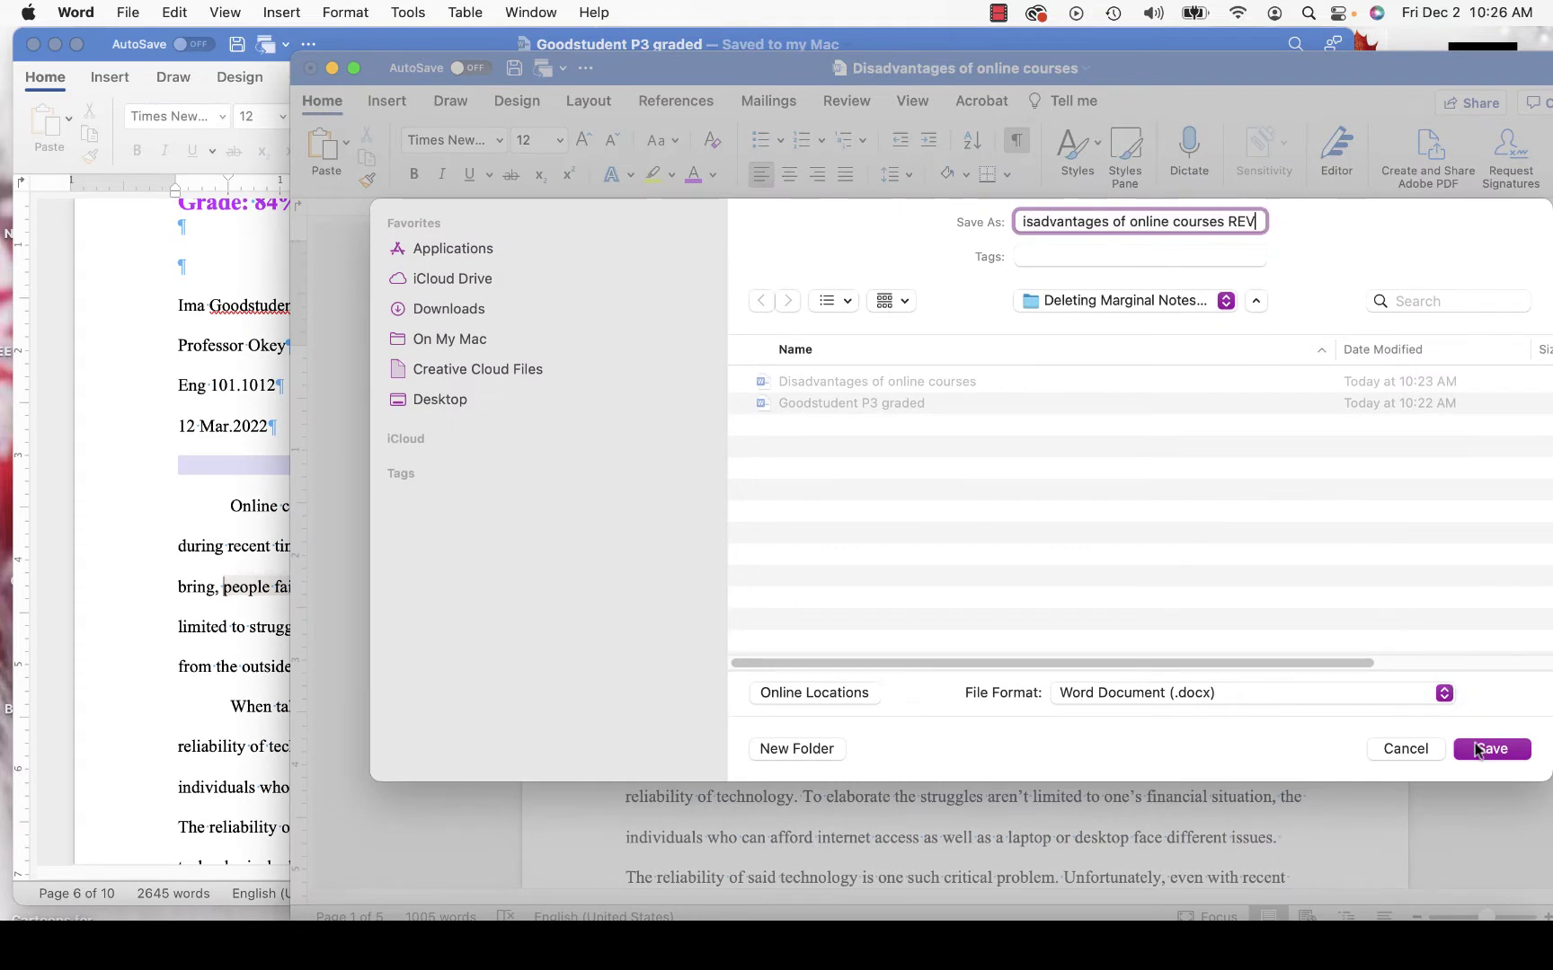
{"action": "left_click", "coordinate": [1482, 750]}
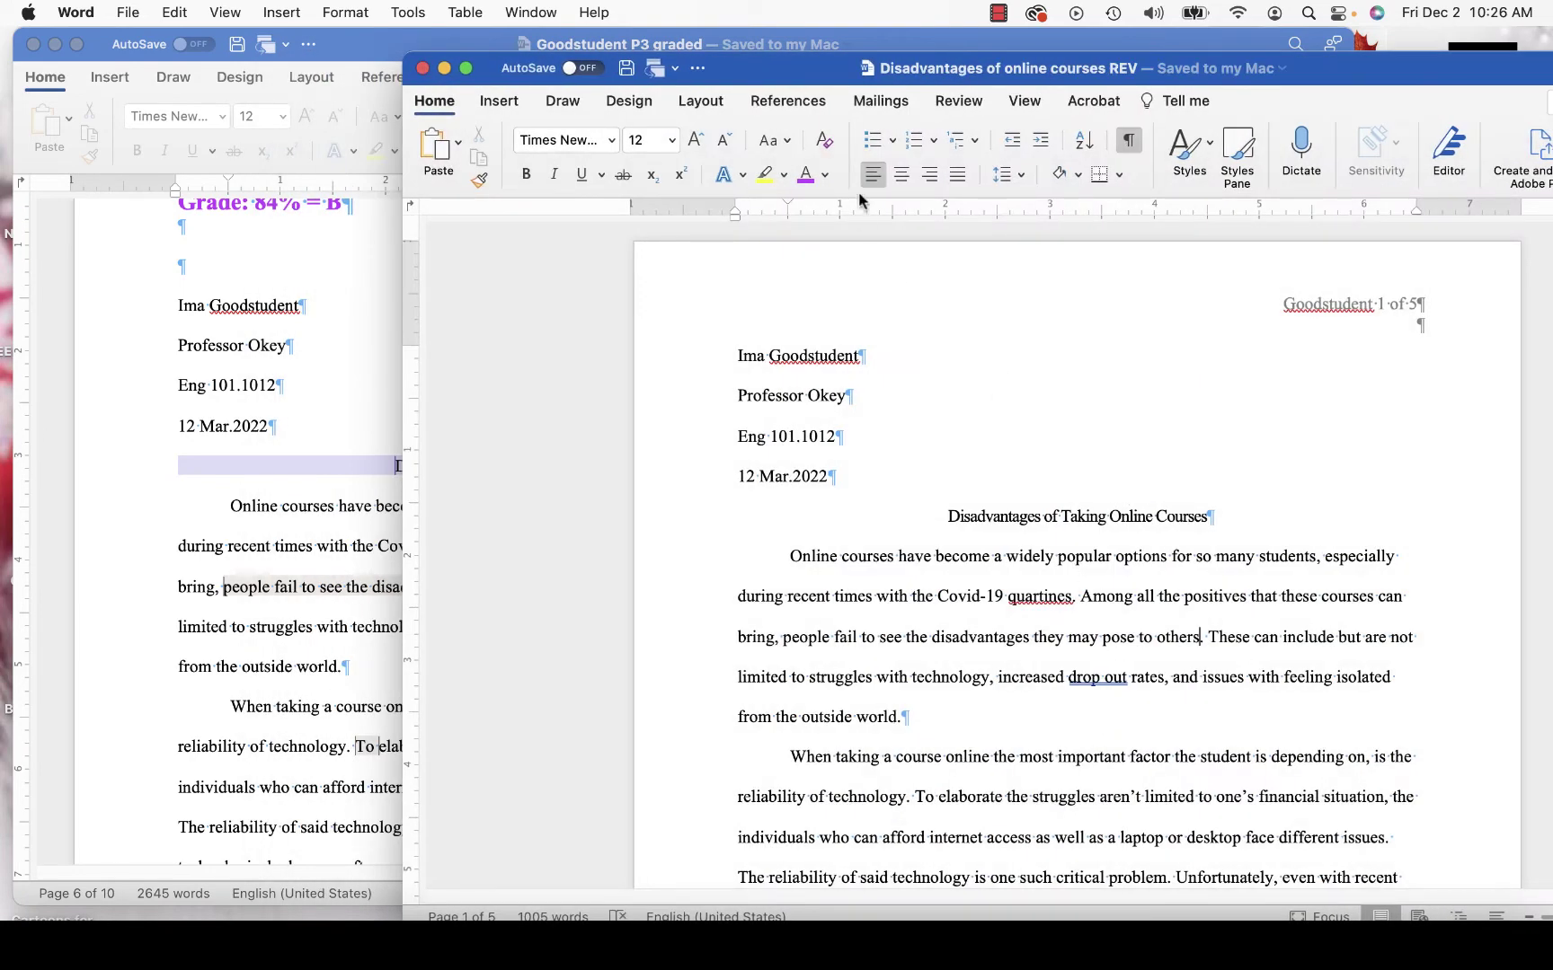
- Review the graded paper's marginal notes, highlighted rubric criteria and instructor comments back to its first page
{"action": "left_click", "coordinate": [320, 427]}
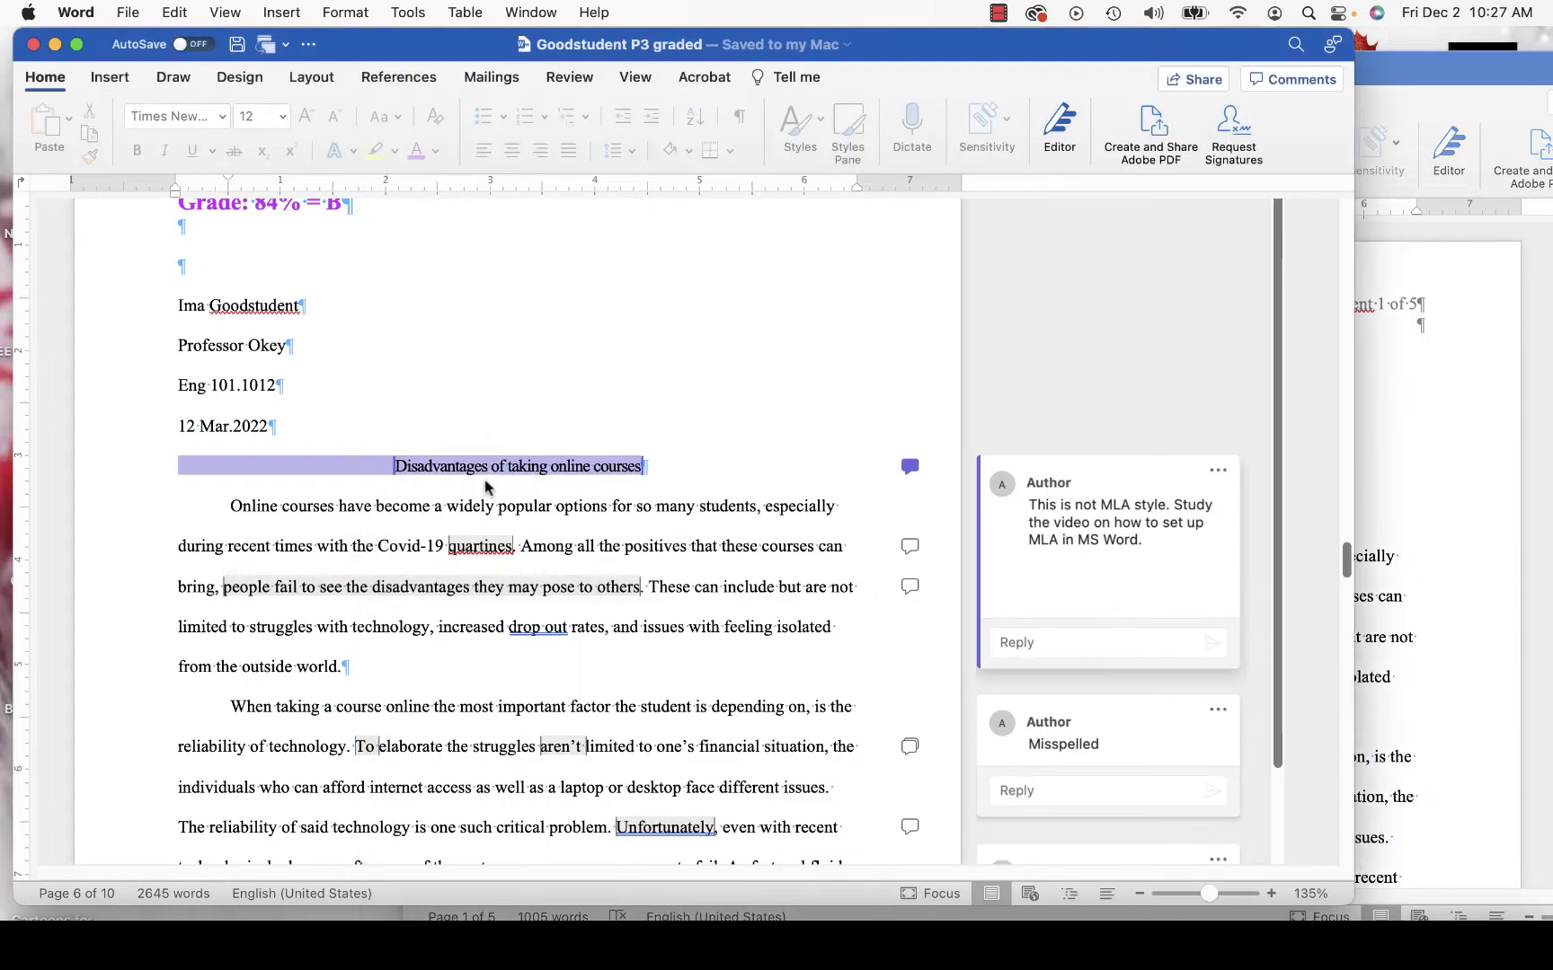
{"action": "scroll", "coordinate": [1087, 544], "scroll_direction": "down", "scroll_amount": 10}
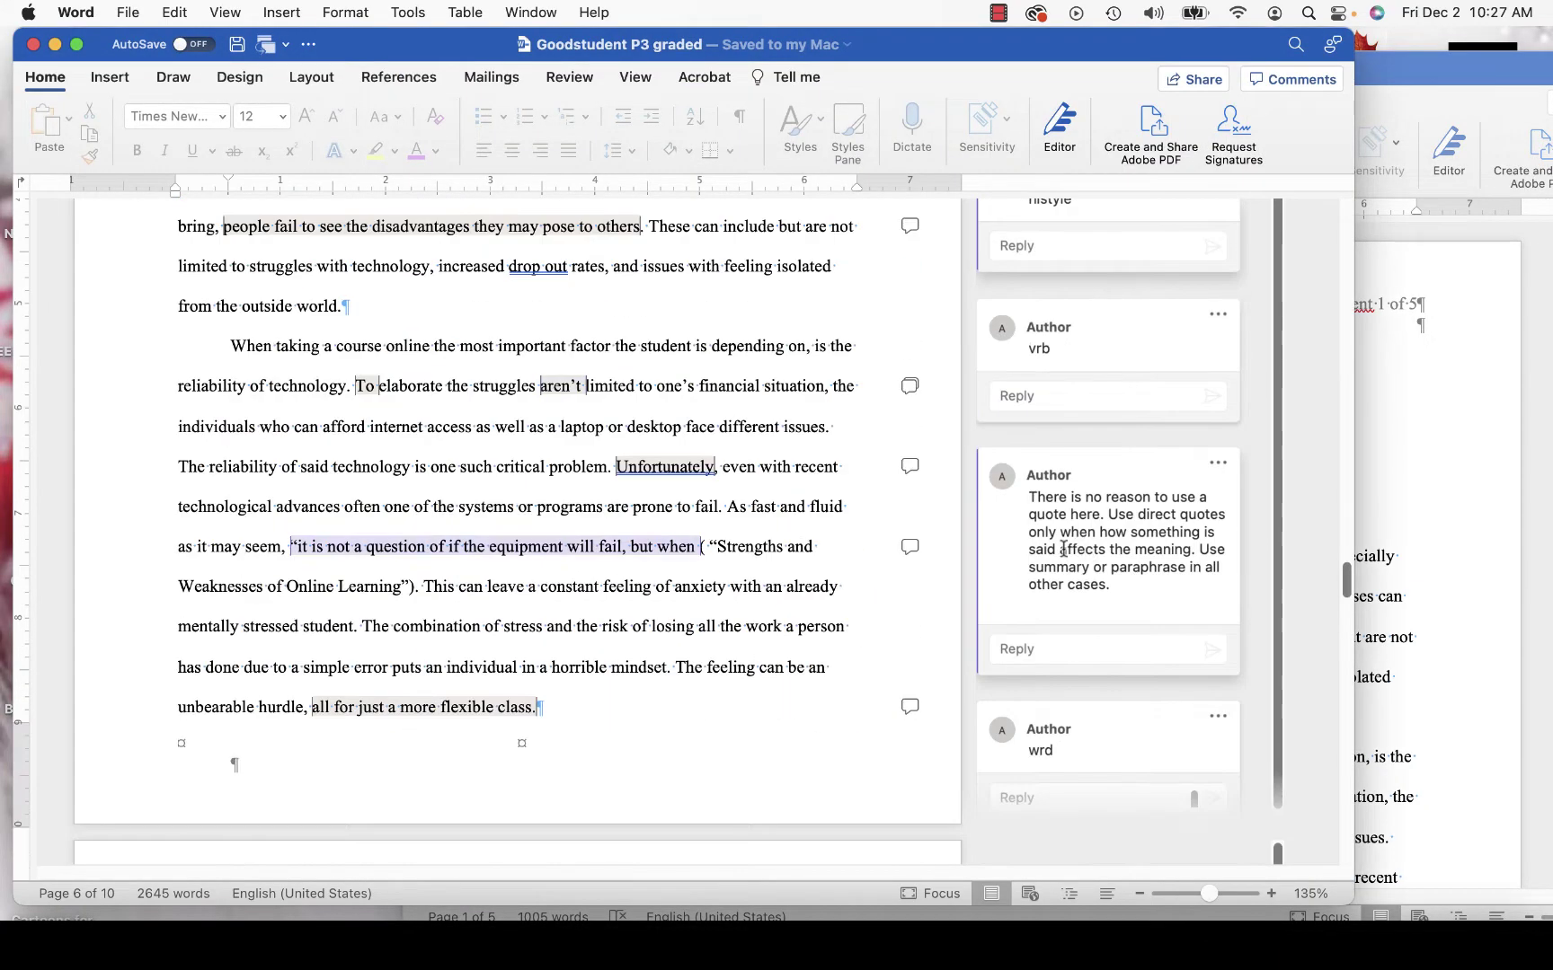
{"action": "scroll", "coordinate": [1088, 543], "scroll_direction": "up", "scroll_amount": 12}
{"action": "scroll", "coordinate": [921, 503], "scroll_direction": "up", "scroll_amount": 20}
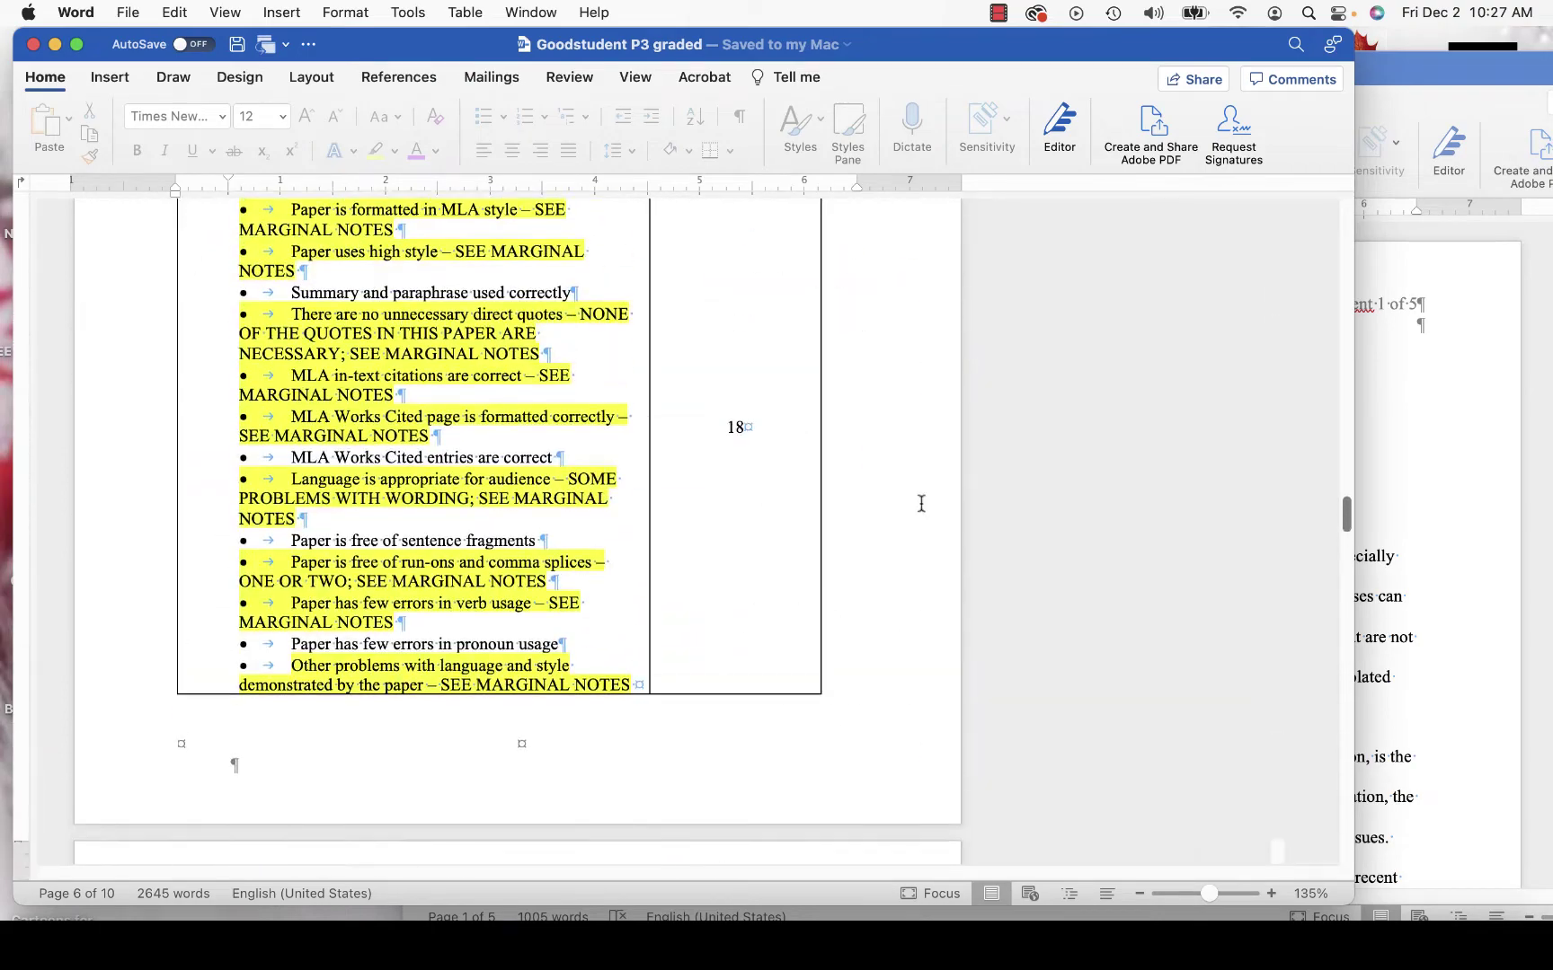
{"action": "scroll", "coordinate": [921, 503], "scroll_direction": "up", "scroll_amount": 20}
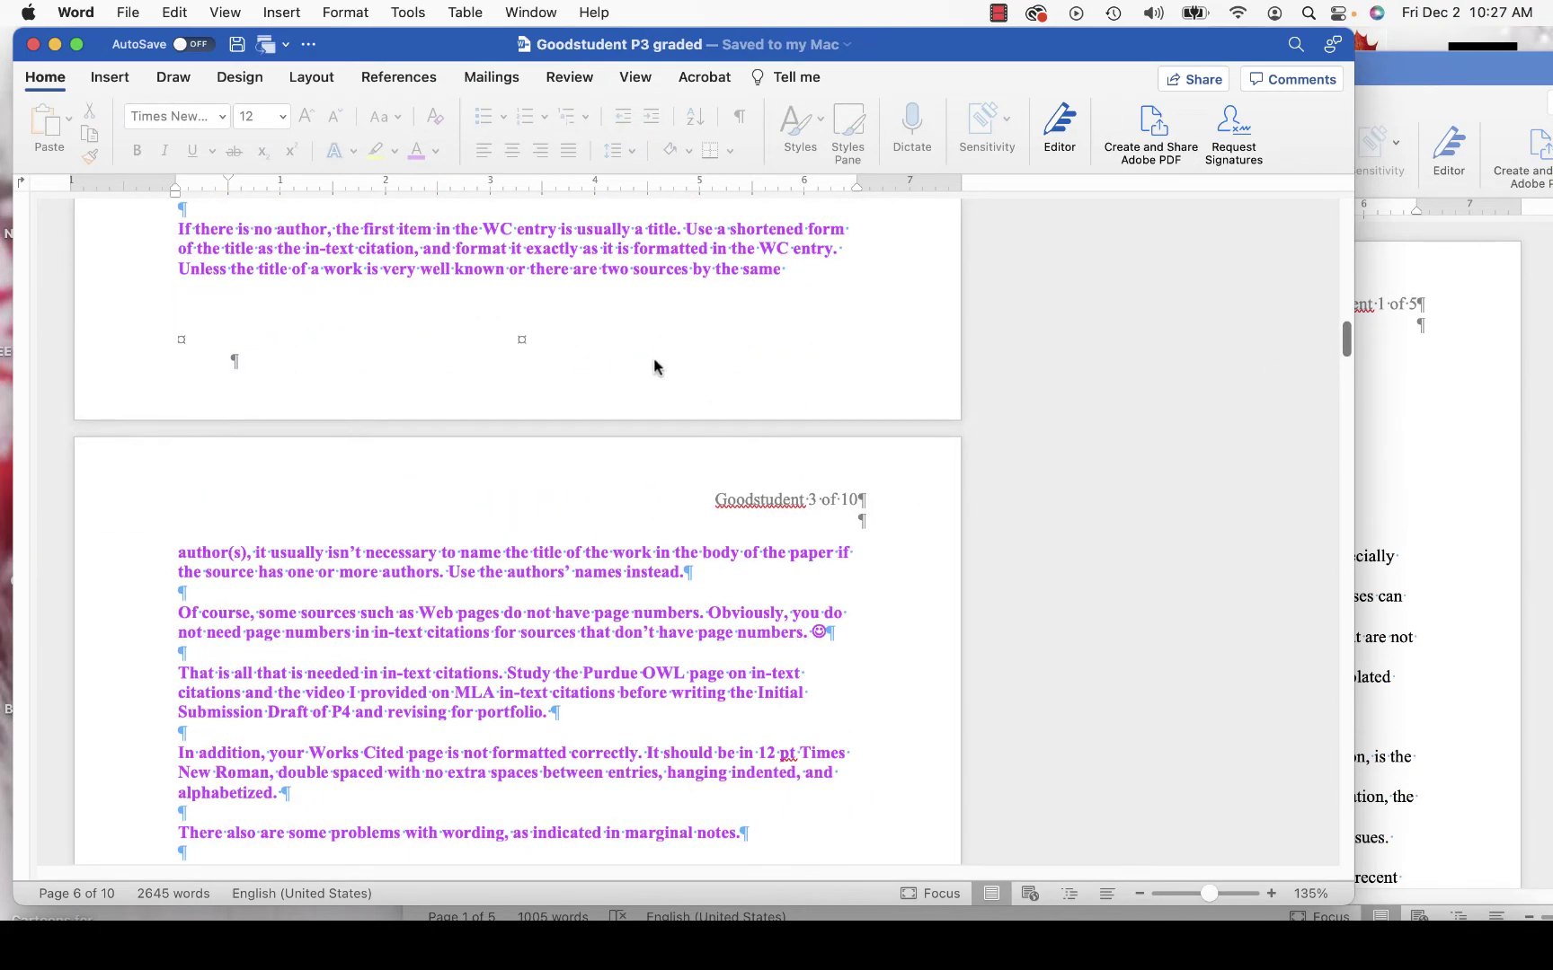
{"action": "scroll", "coordinate": [654, 366], "scroll_direction": "up", "scroll_amount": 8}
{"action": "scroll", "coordinate": [654, 363], "scroll_direction": "down", "scroll_amount": 20}
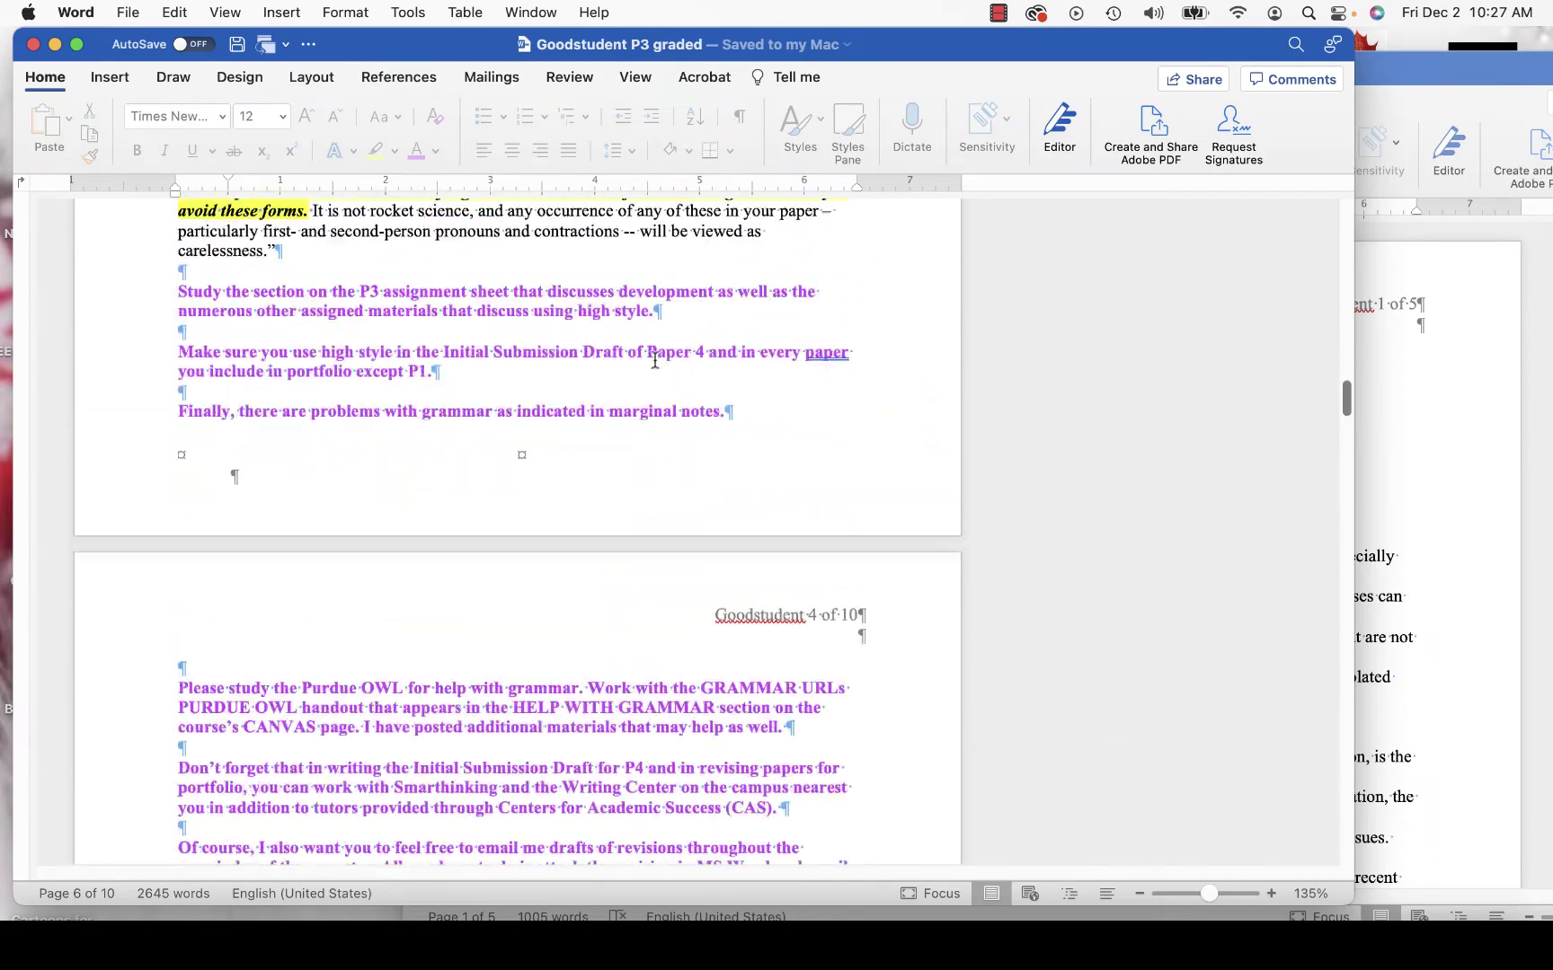
{"action": "scroll", "coordinate": [654, 360], "scroll_direction": "down", "scroll_amount": 10}
{"action": "scroll", "coordinate": [654, 360], "scroll_direction": "up", "scroll_amount": 20}
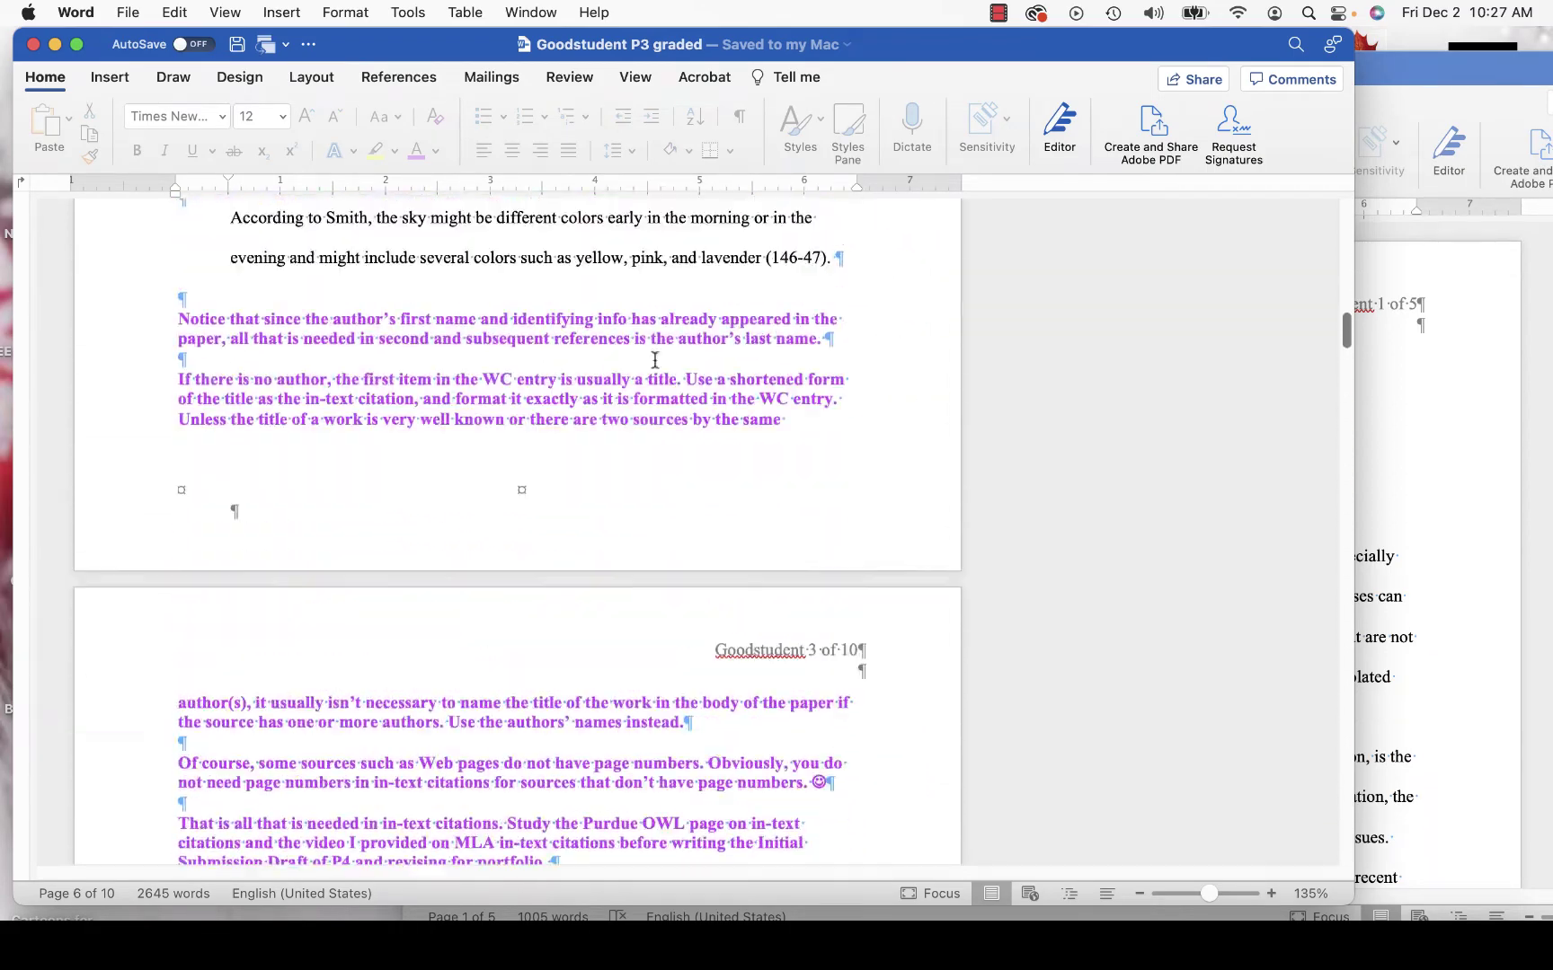
{"action": "scroll", "coordinate": [654, 359], "scroll_direction": "up", "scroll_amount": 20}
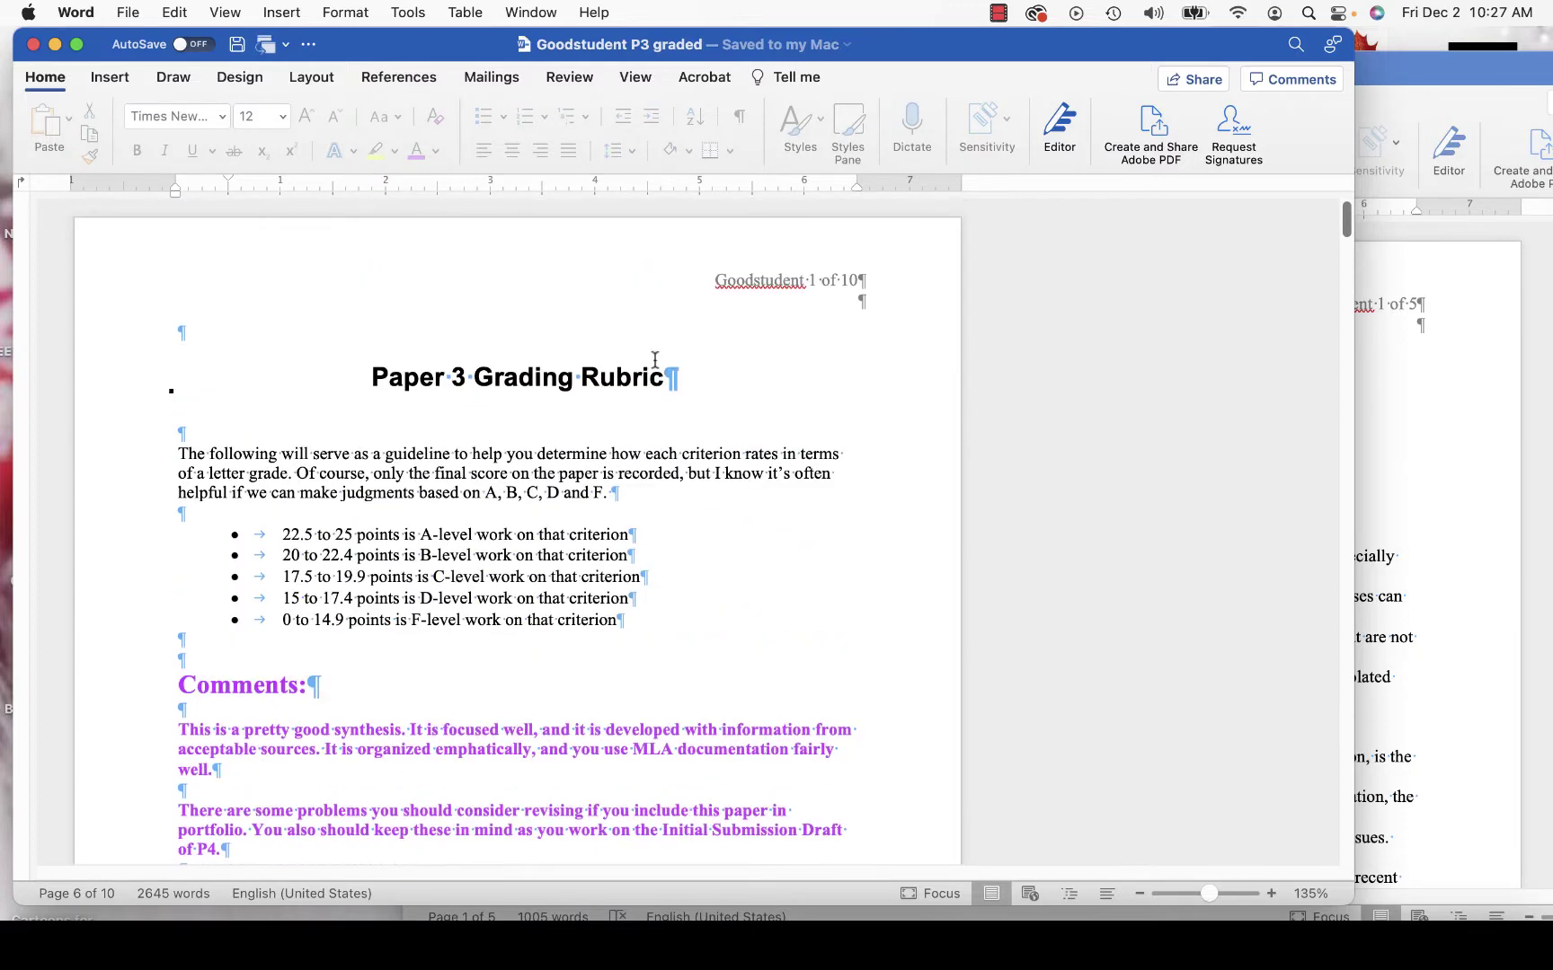
- Minimize the revised essay and save a copy of the graded paper with "REV" added to its file name
{"action": "left_click", "coordinate": [1361, 429]}
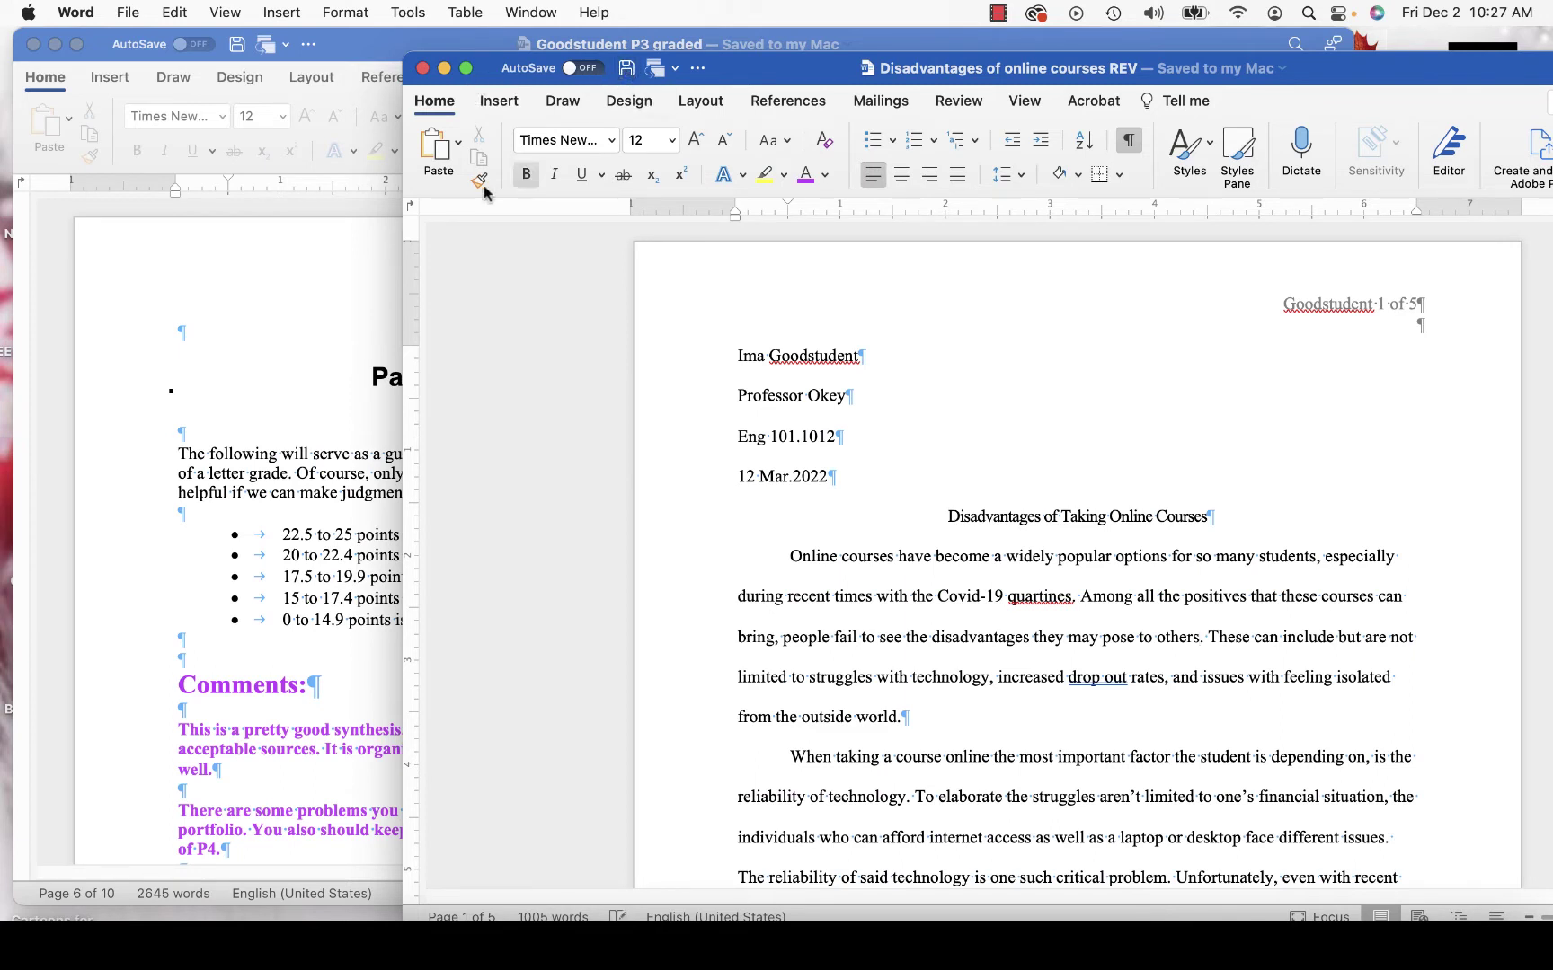
{"action": "left_click", "coordinate": [444, 70]}
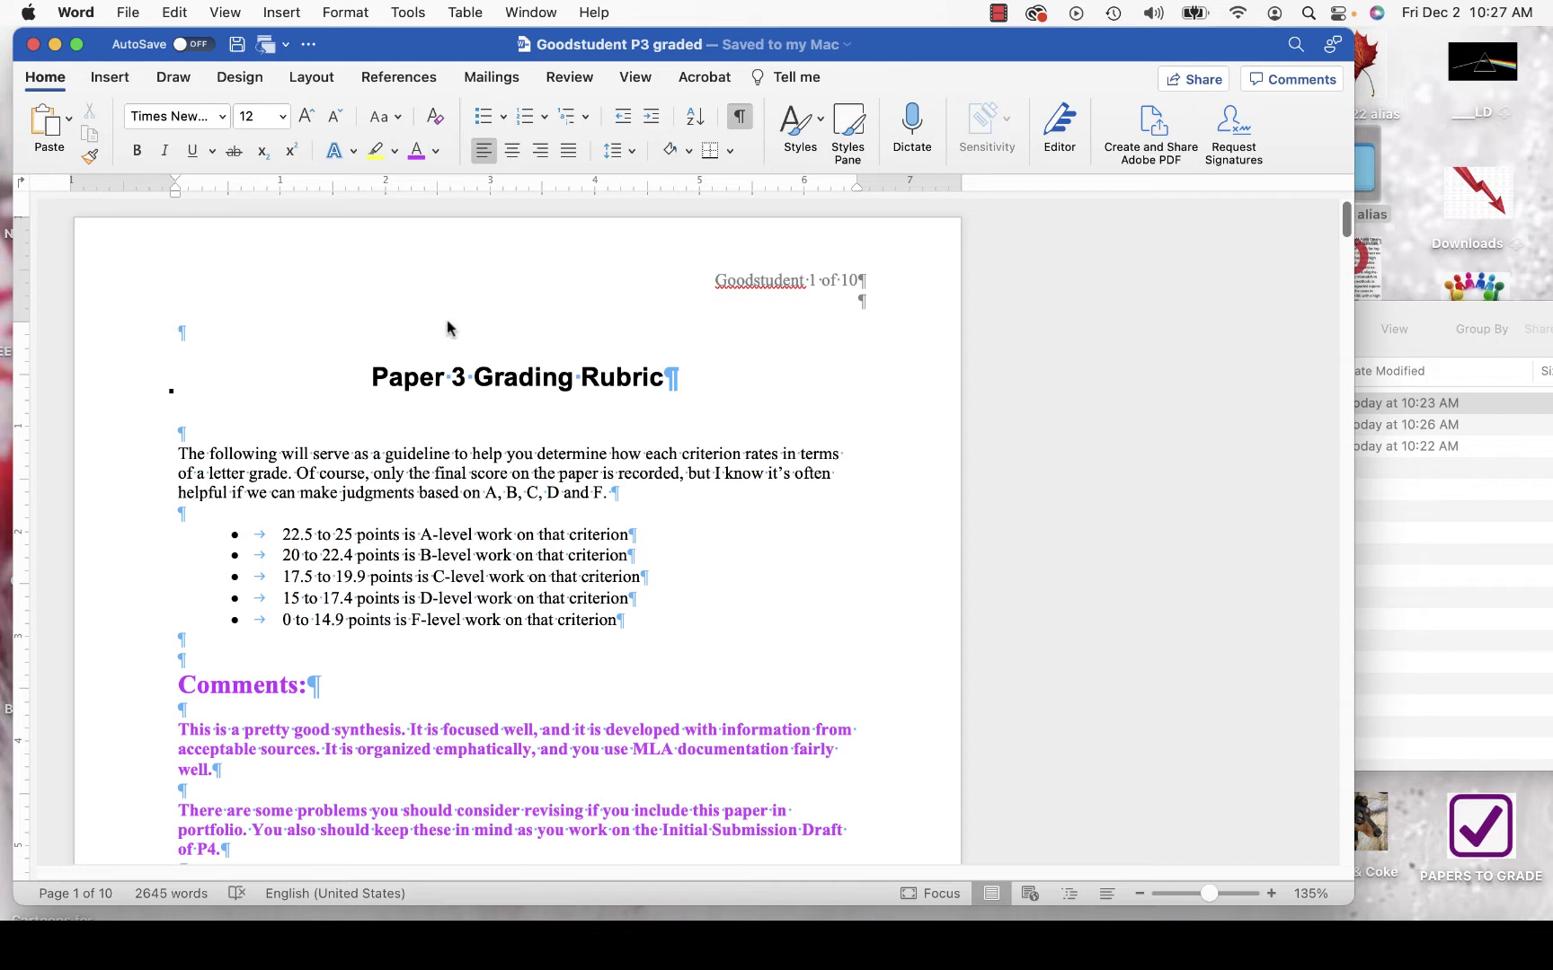
{"action": "left_click", "coordinate": [128, 12]}
{"action": "left_click", "coordinate": [139, 199]}
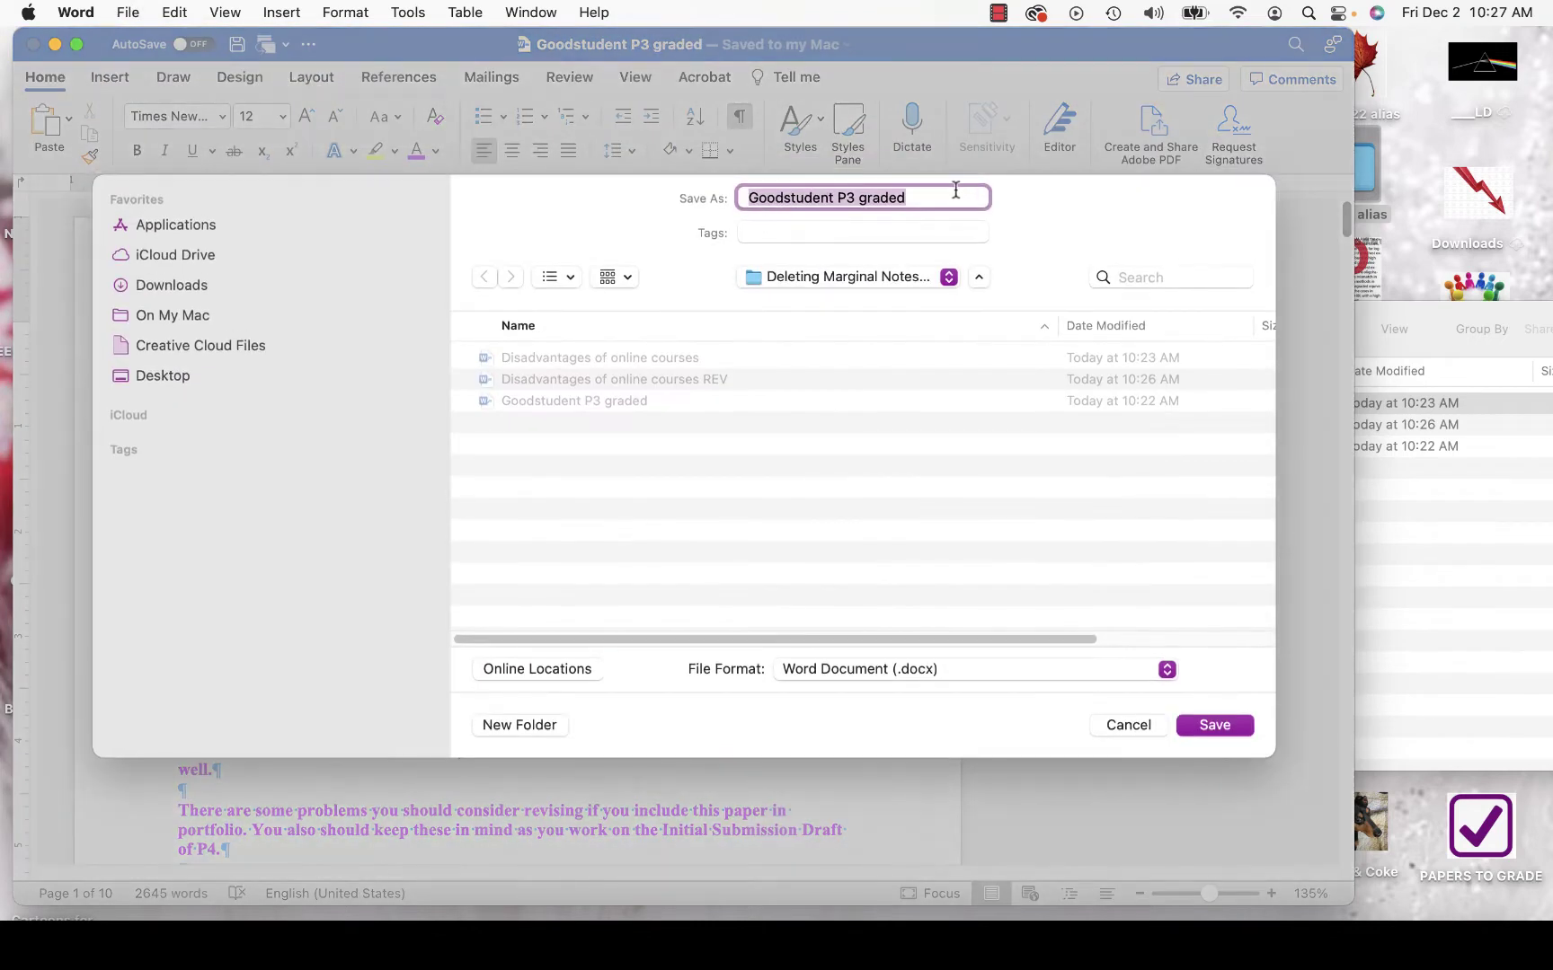
{"action": "left_click", "coordinate": [956, 190]}
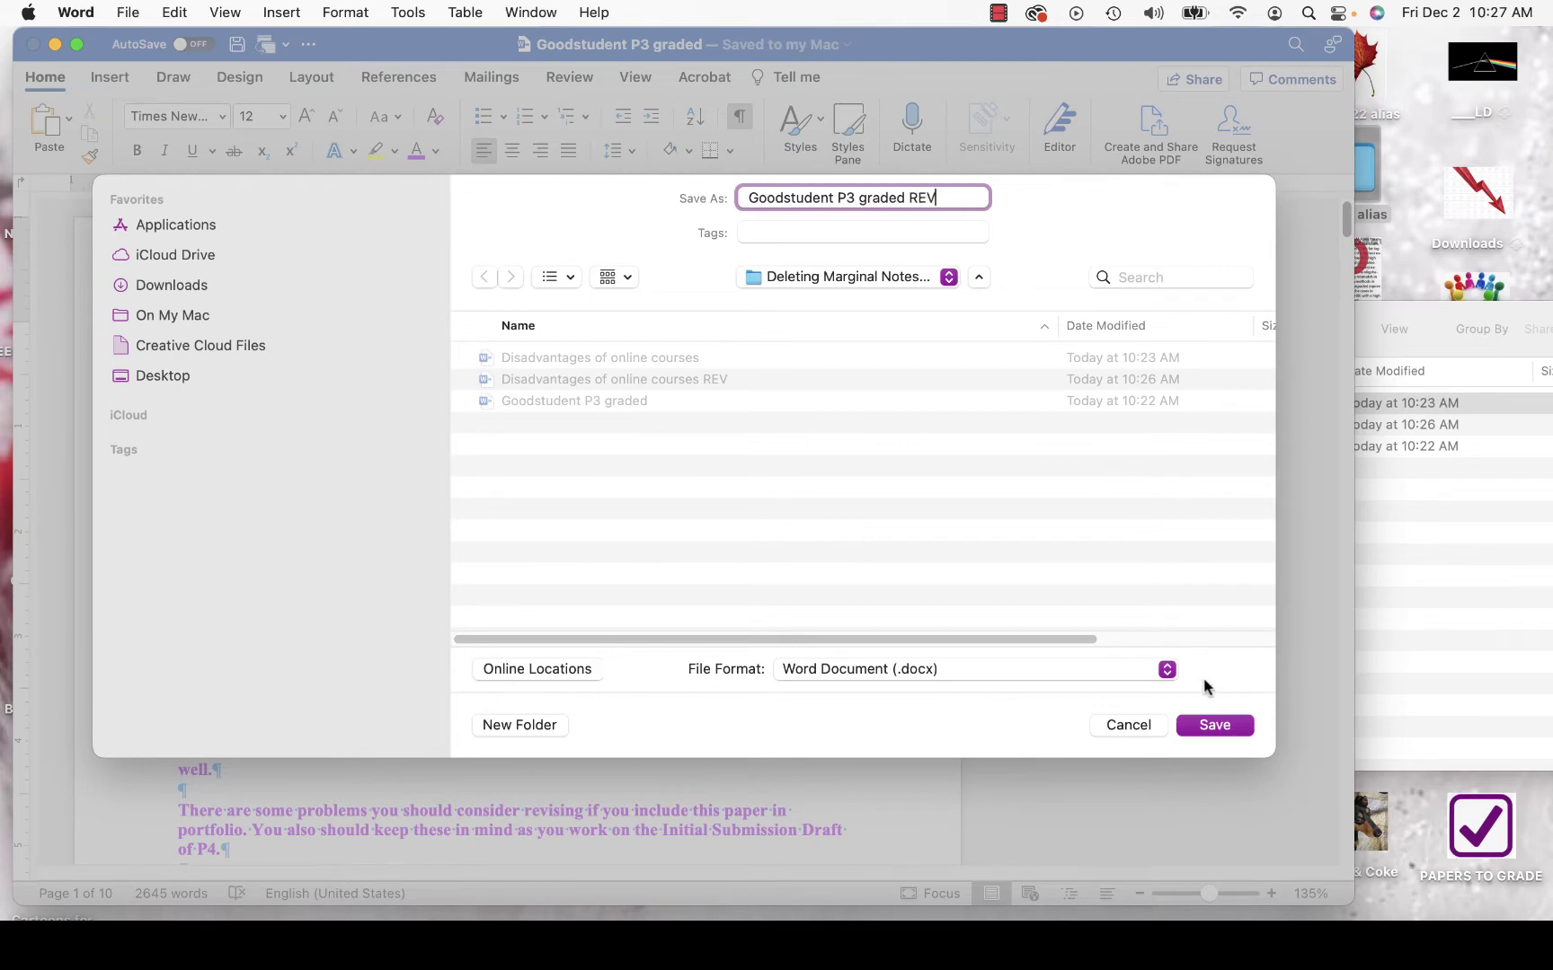
{"action": "left_click", "coordinate": [1208, 725]}
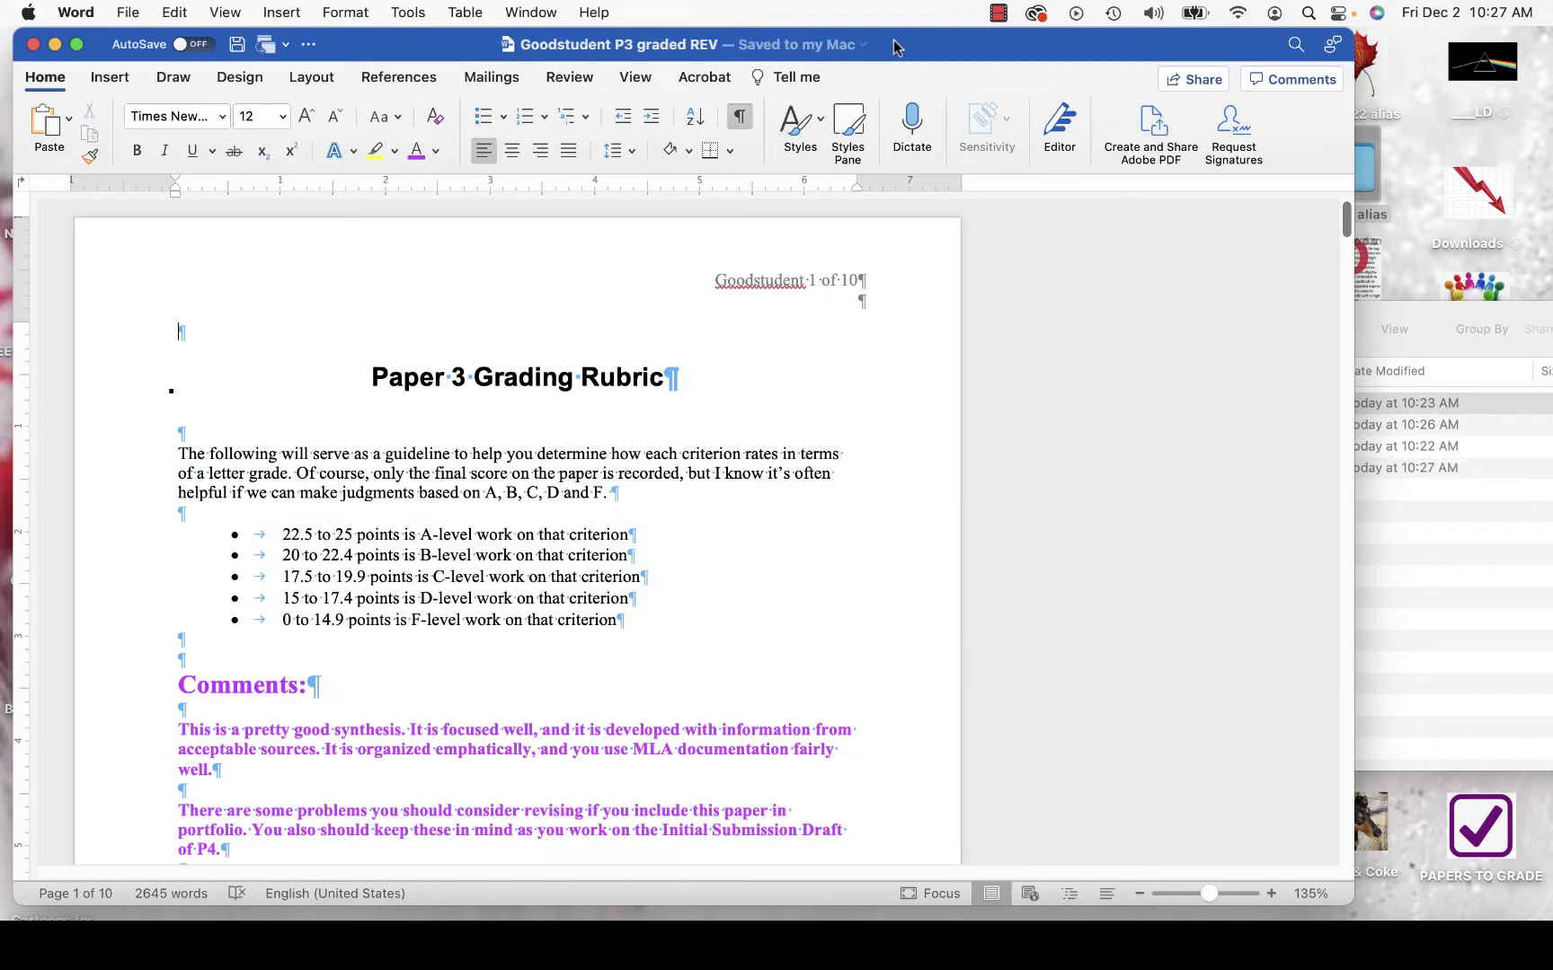
{"action": "left_click_drag", "start_coordinate": [899, 49], "coordinate": [991, 49]}
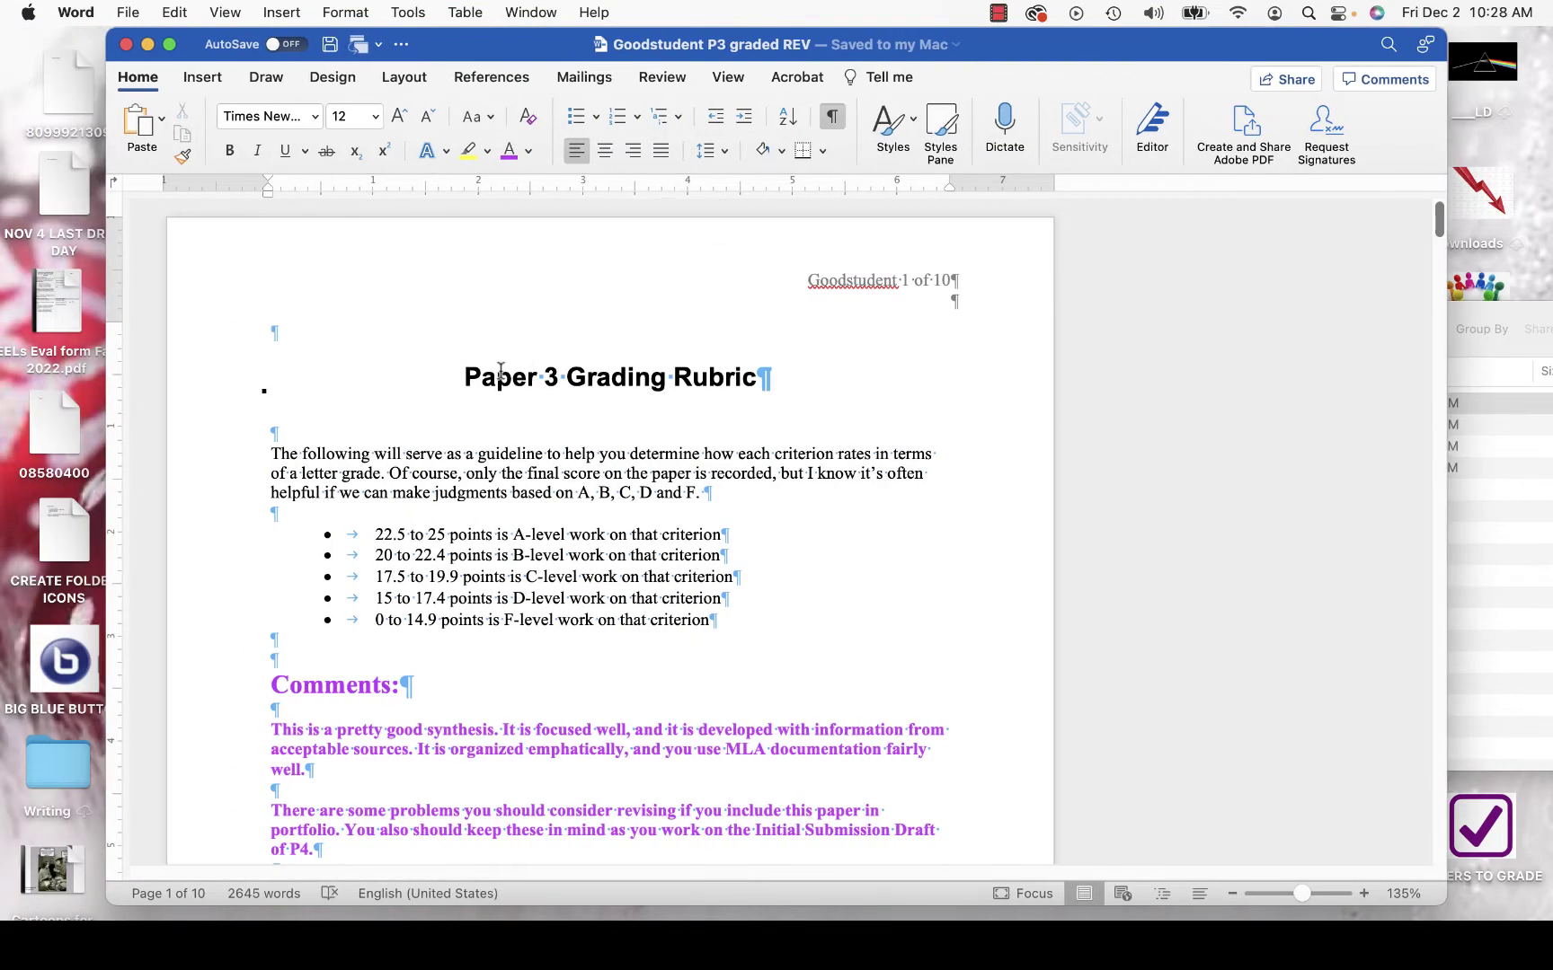
- Delete the grading rubric, instructor comments, score table and grade that precede the student's heading in the graded REV copy
{"action": "left_click_drag", "start_coordinate": [461, 373], "coordinate": [643, 485]}
{"action": "scroll", "coordinate": [642, 485], "scroll_direction": "down", "scroll_amount": 15}
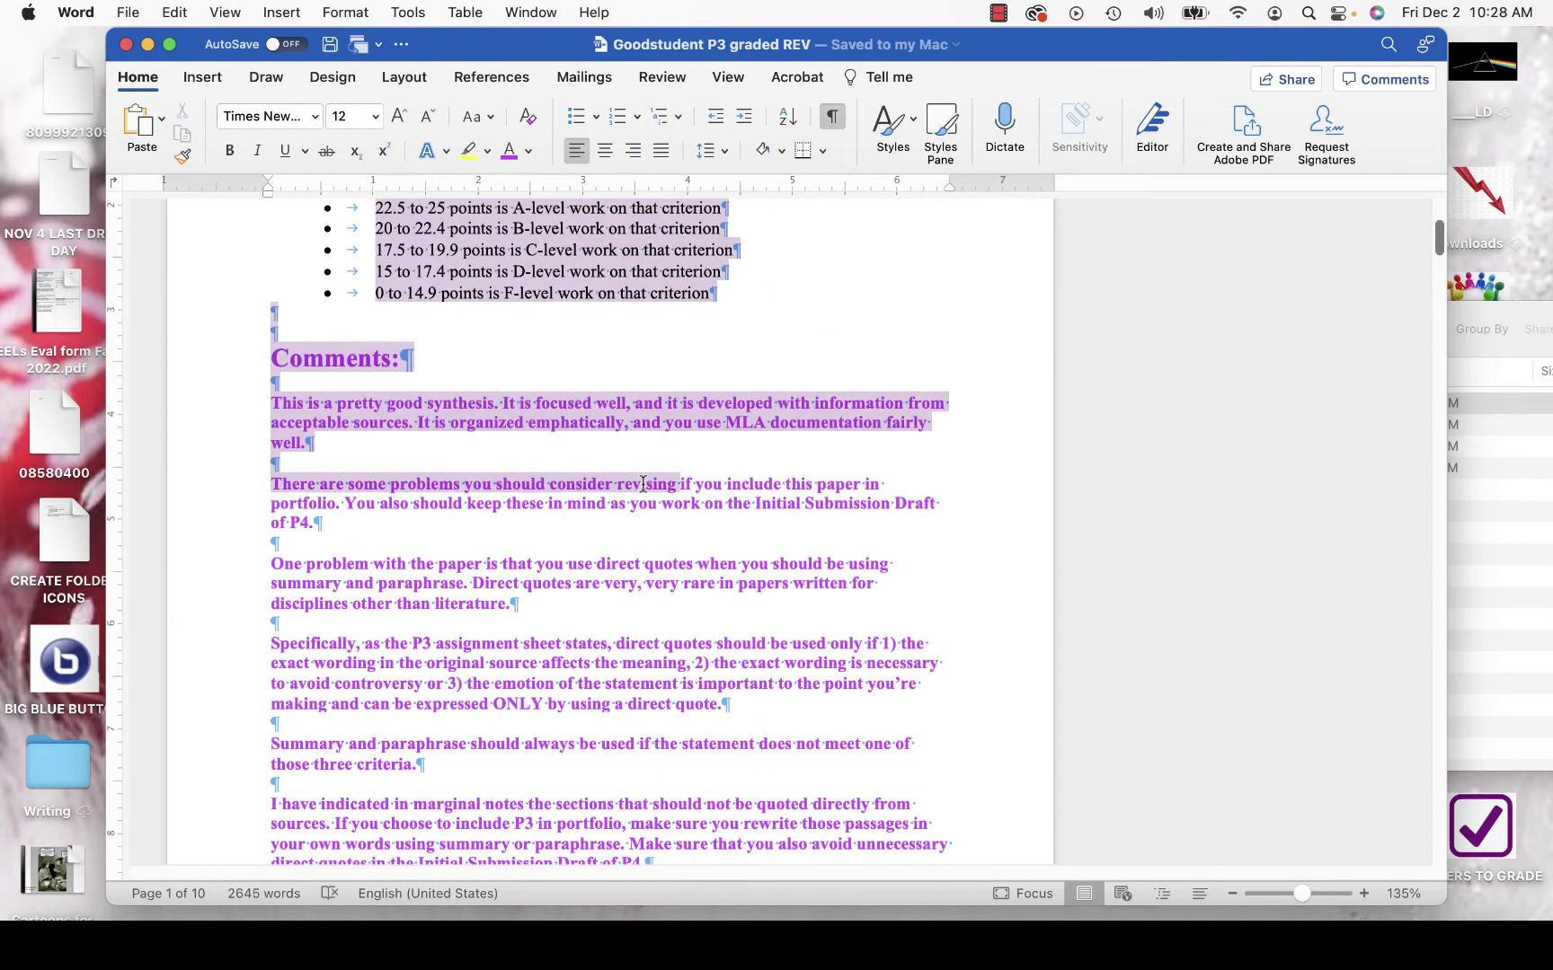
{"action": "scroll", "coordinate": [642, 486], "scroll_direction": "down", "scroll_amount": 15}
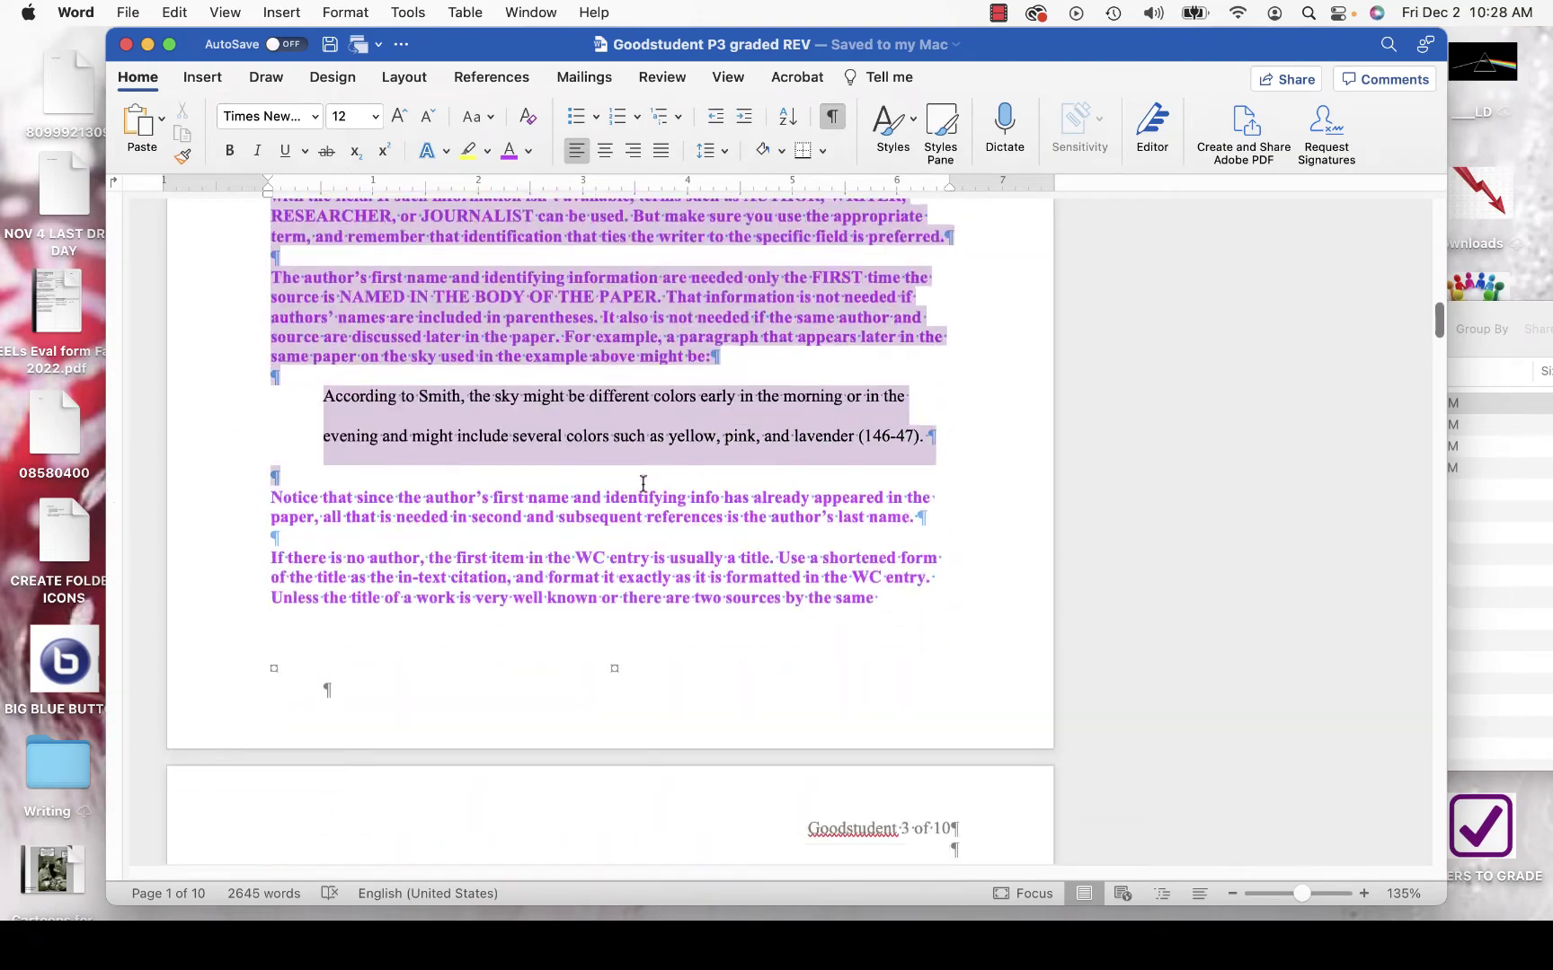
{"action": "scroll", "coordinate": [643, 485], "scroll_direction": "down", "scroll_amount": 15}
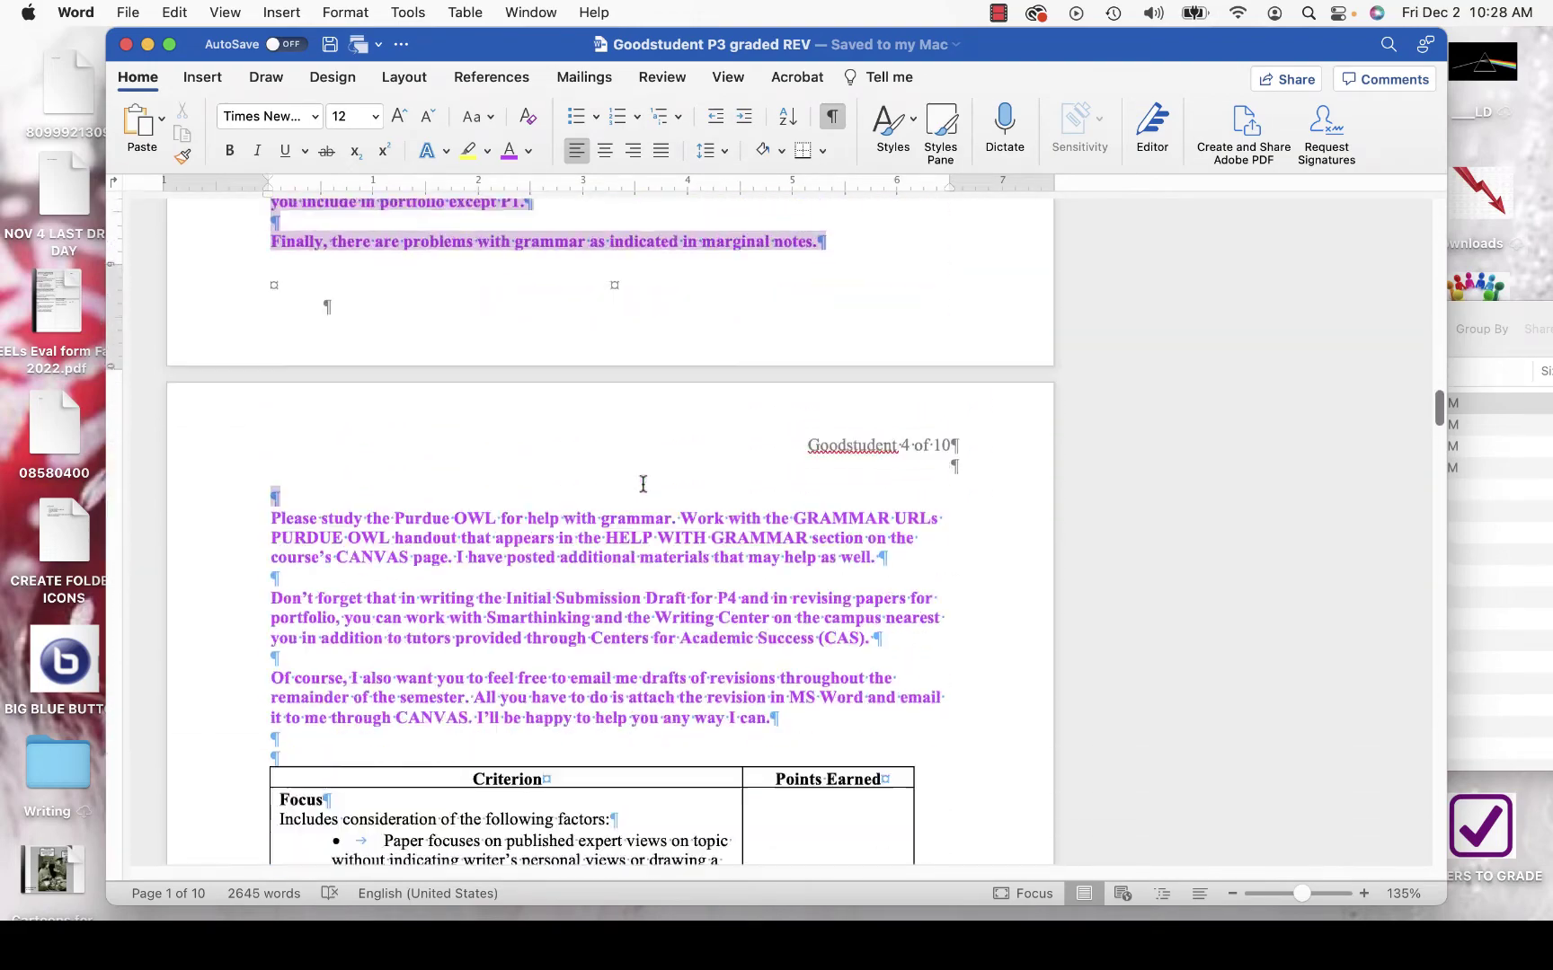
{"action": "scroll", "coordinate": [643, 486], "scroll_direction": "down", "scroll_amount": 15}
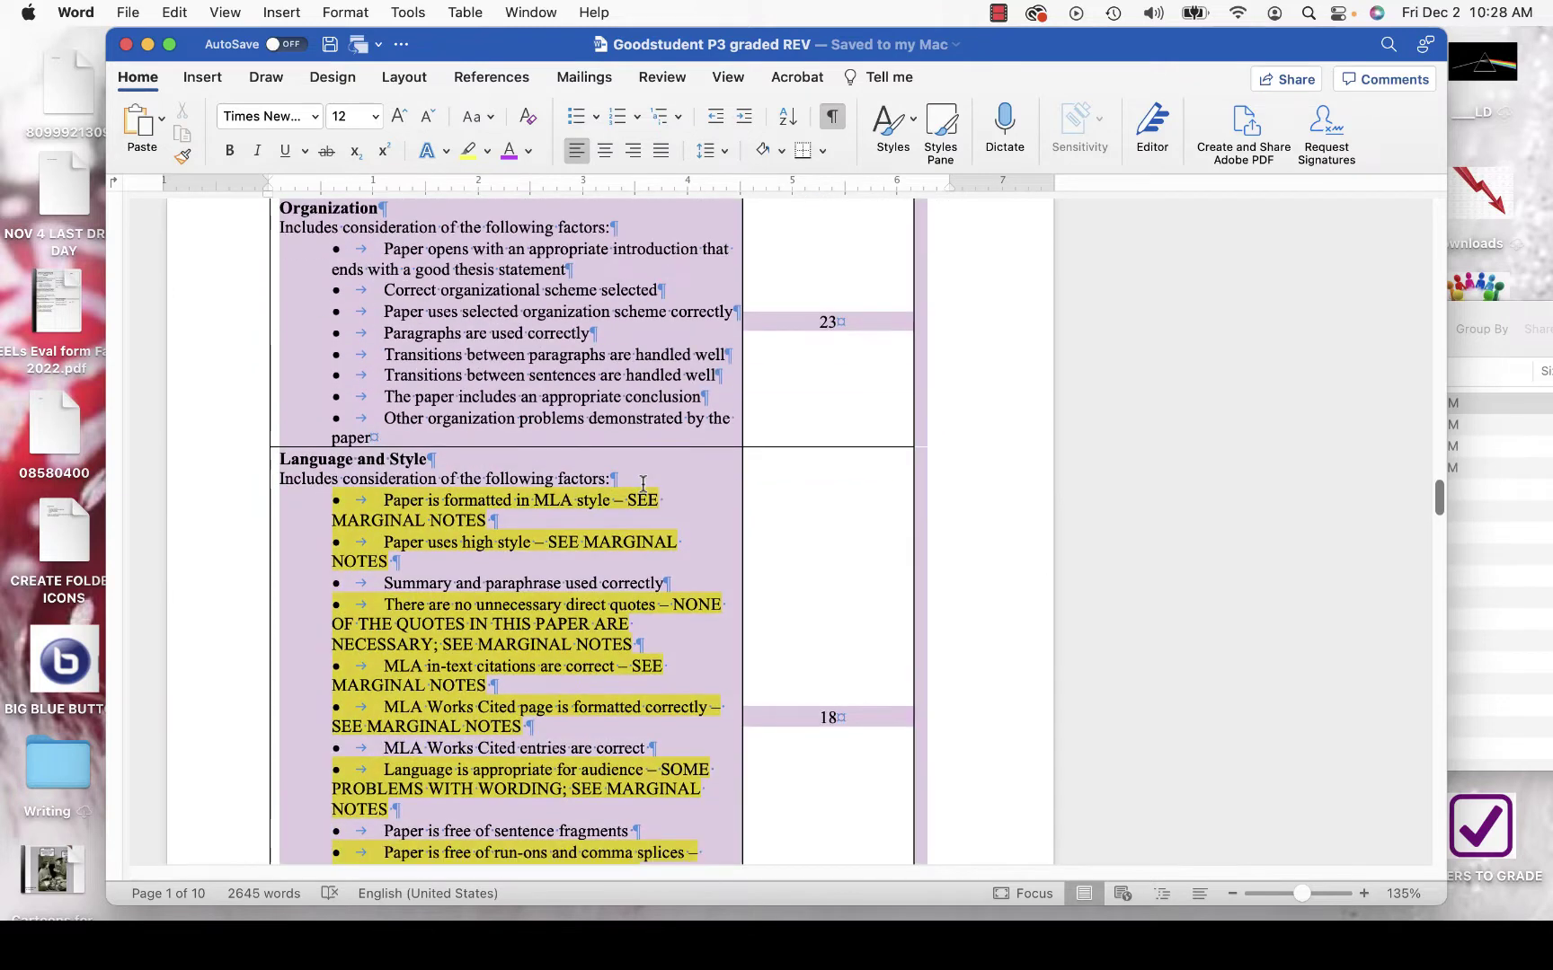
{"action": "scroll", "coordinate": [642, 485], "scroll_direction": "down", "scroll_amount": 2}
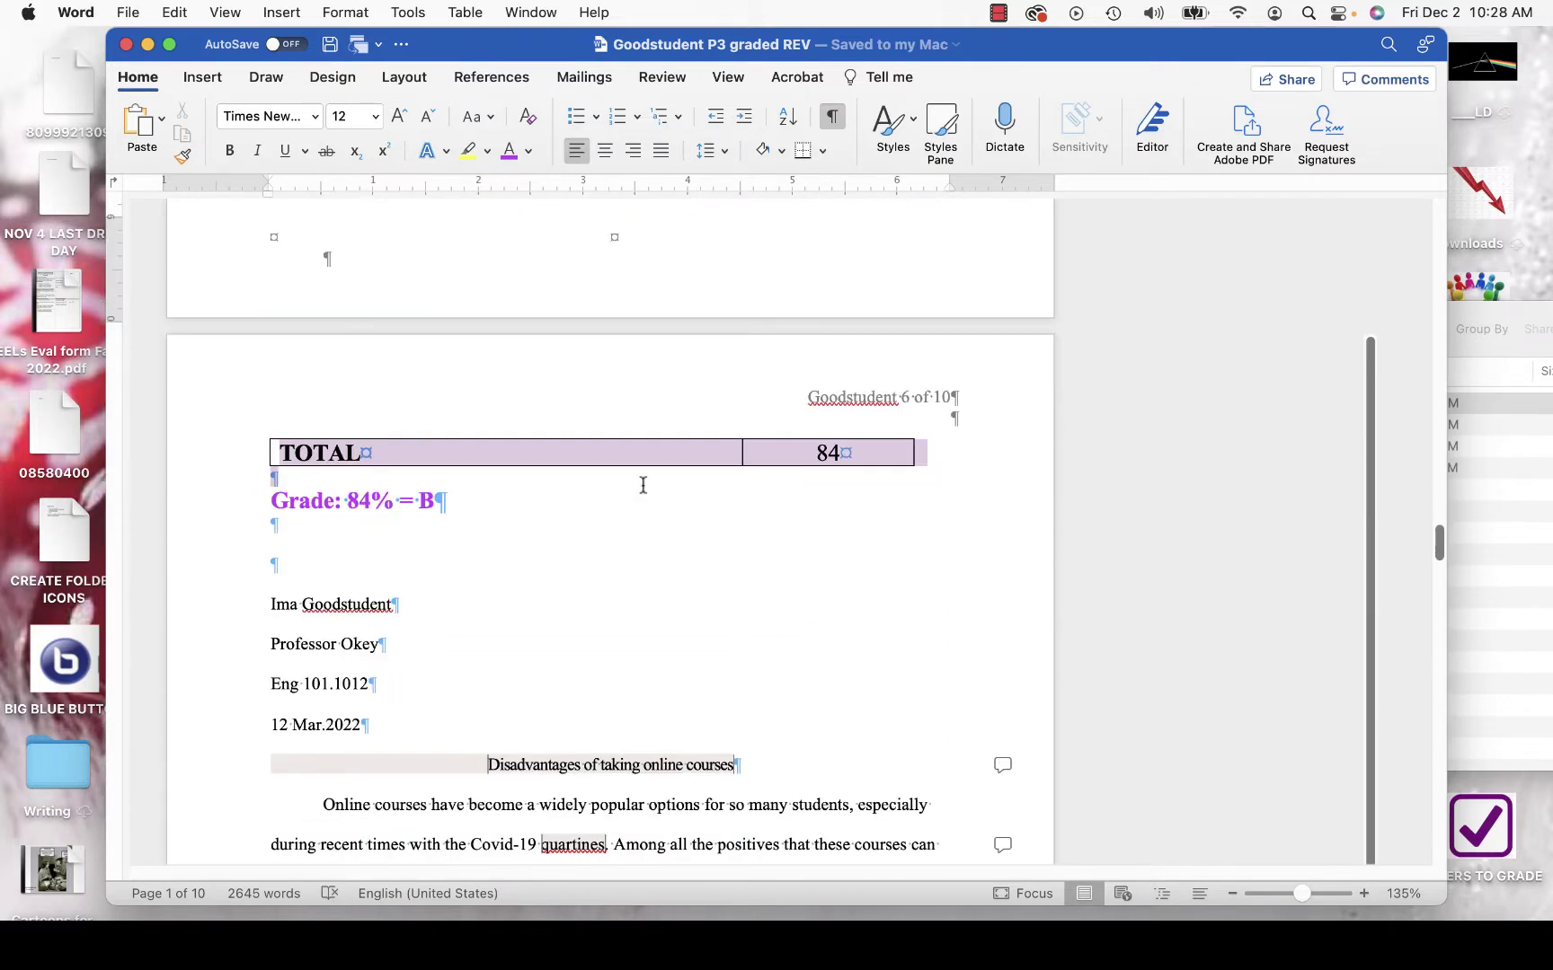
{"action": "left_click_drag", "start_coordinate": [641, 486], "coordinate": [406, 561]}
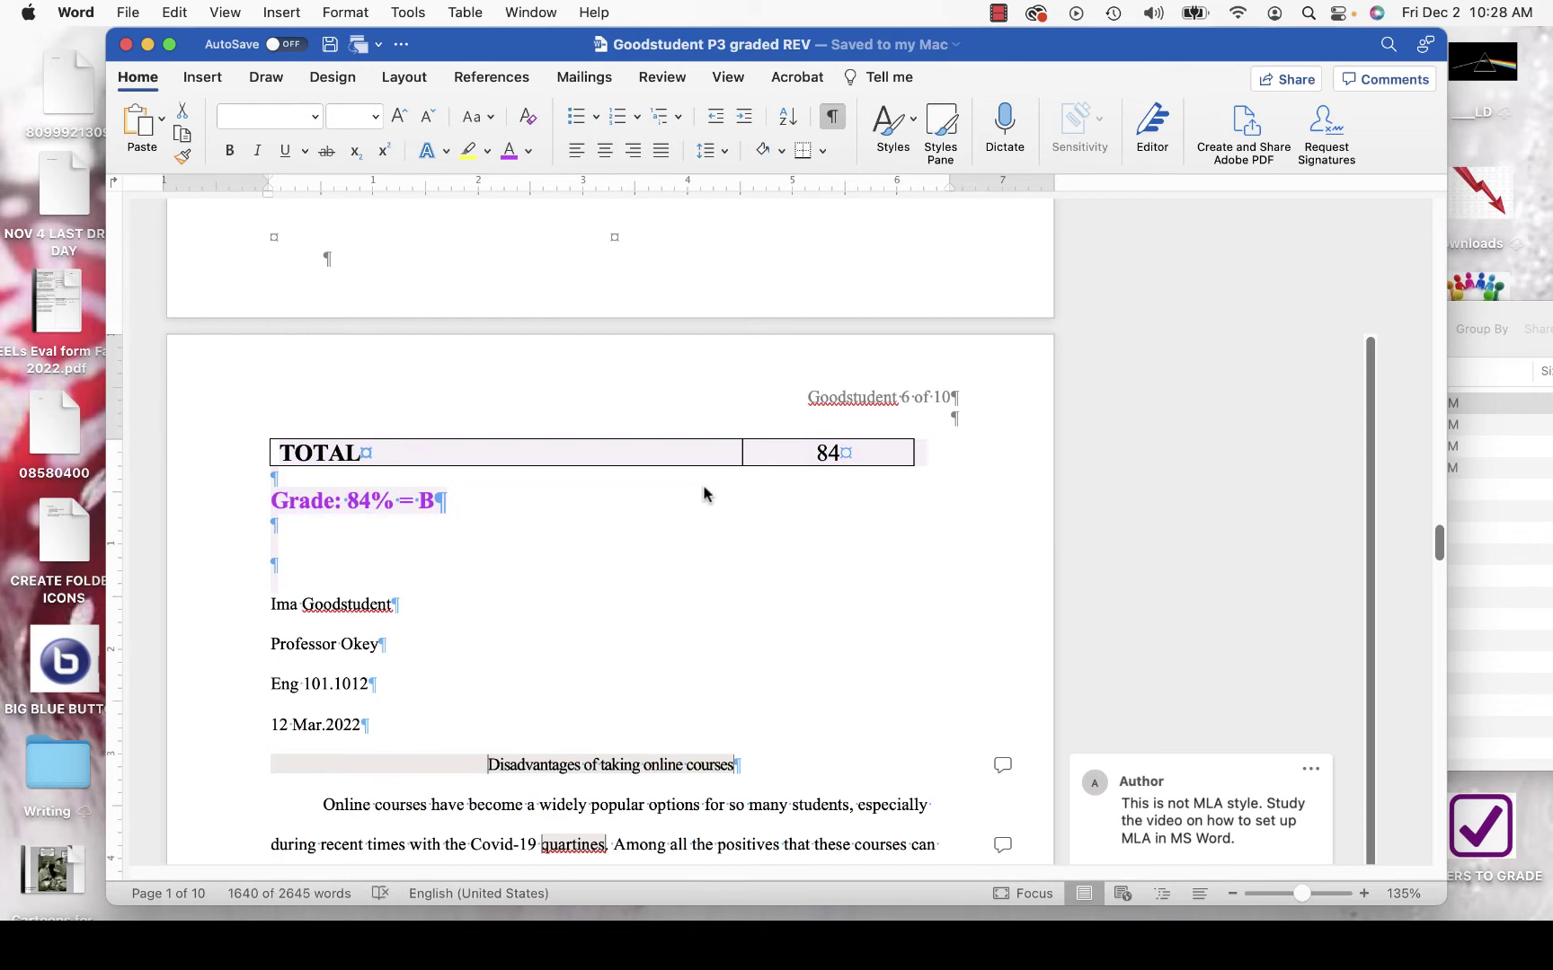
{"action": "key", "text": "BackSpace"}
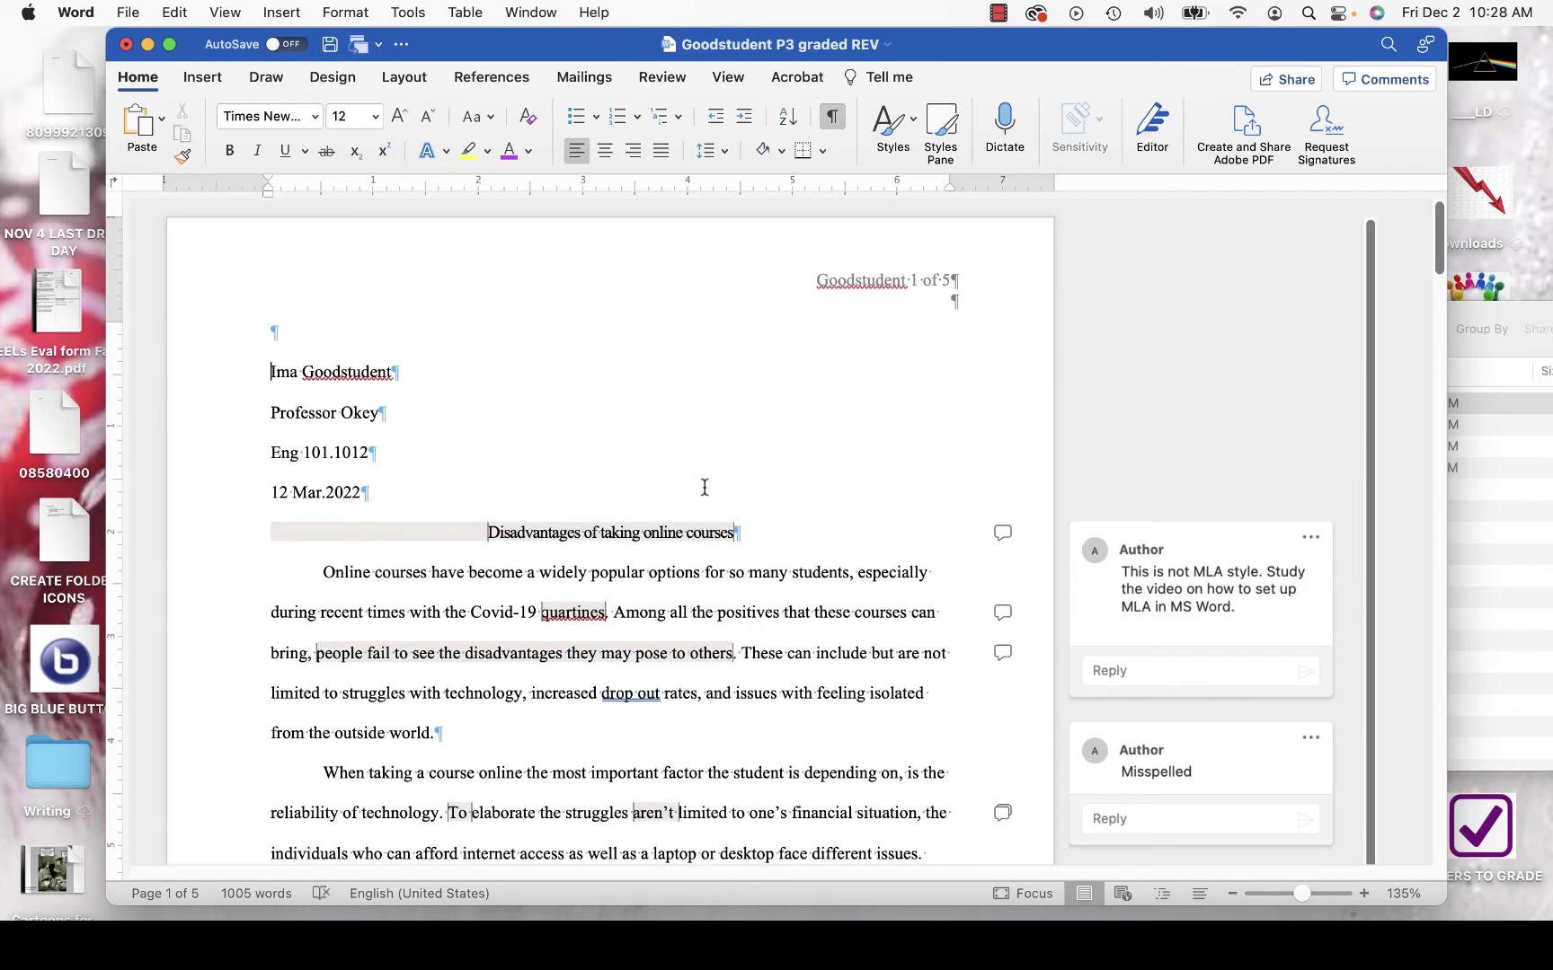
- Delete all marginal comments in the graded REV document and look through the essay's pages
{"action": "left_click", "coordinate": [1153, 580]}
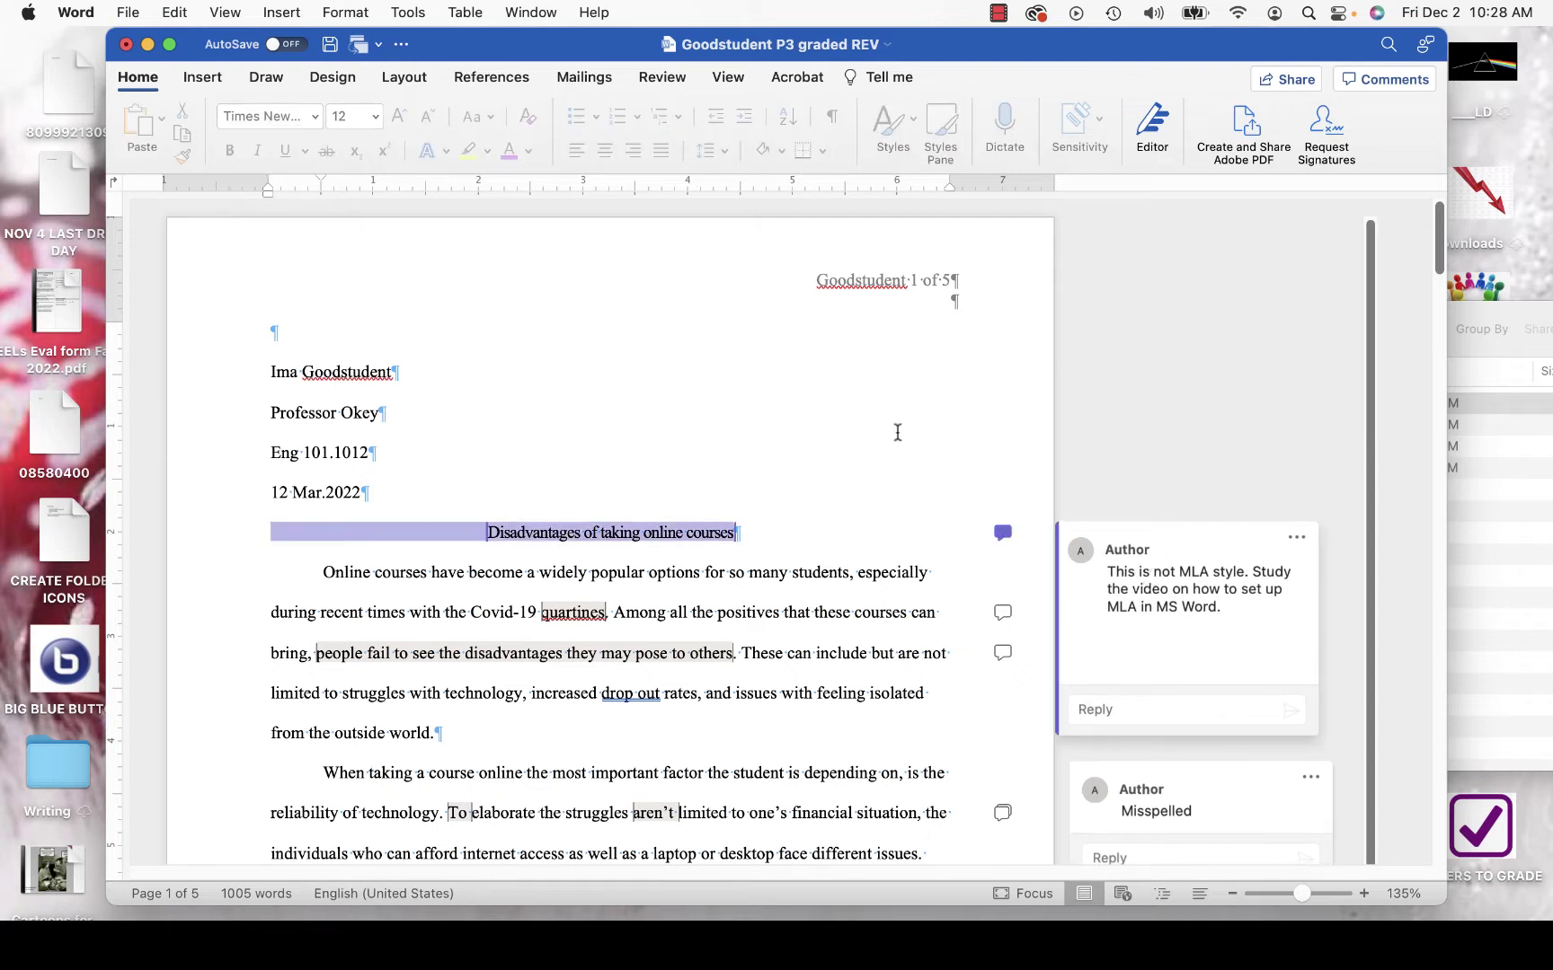
{"action": "left_click", "coordinate": [662, 78]}
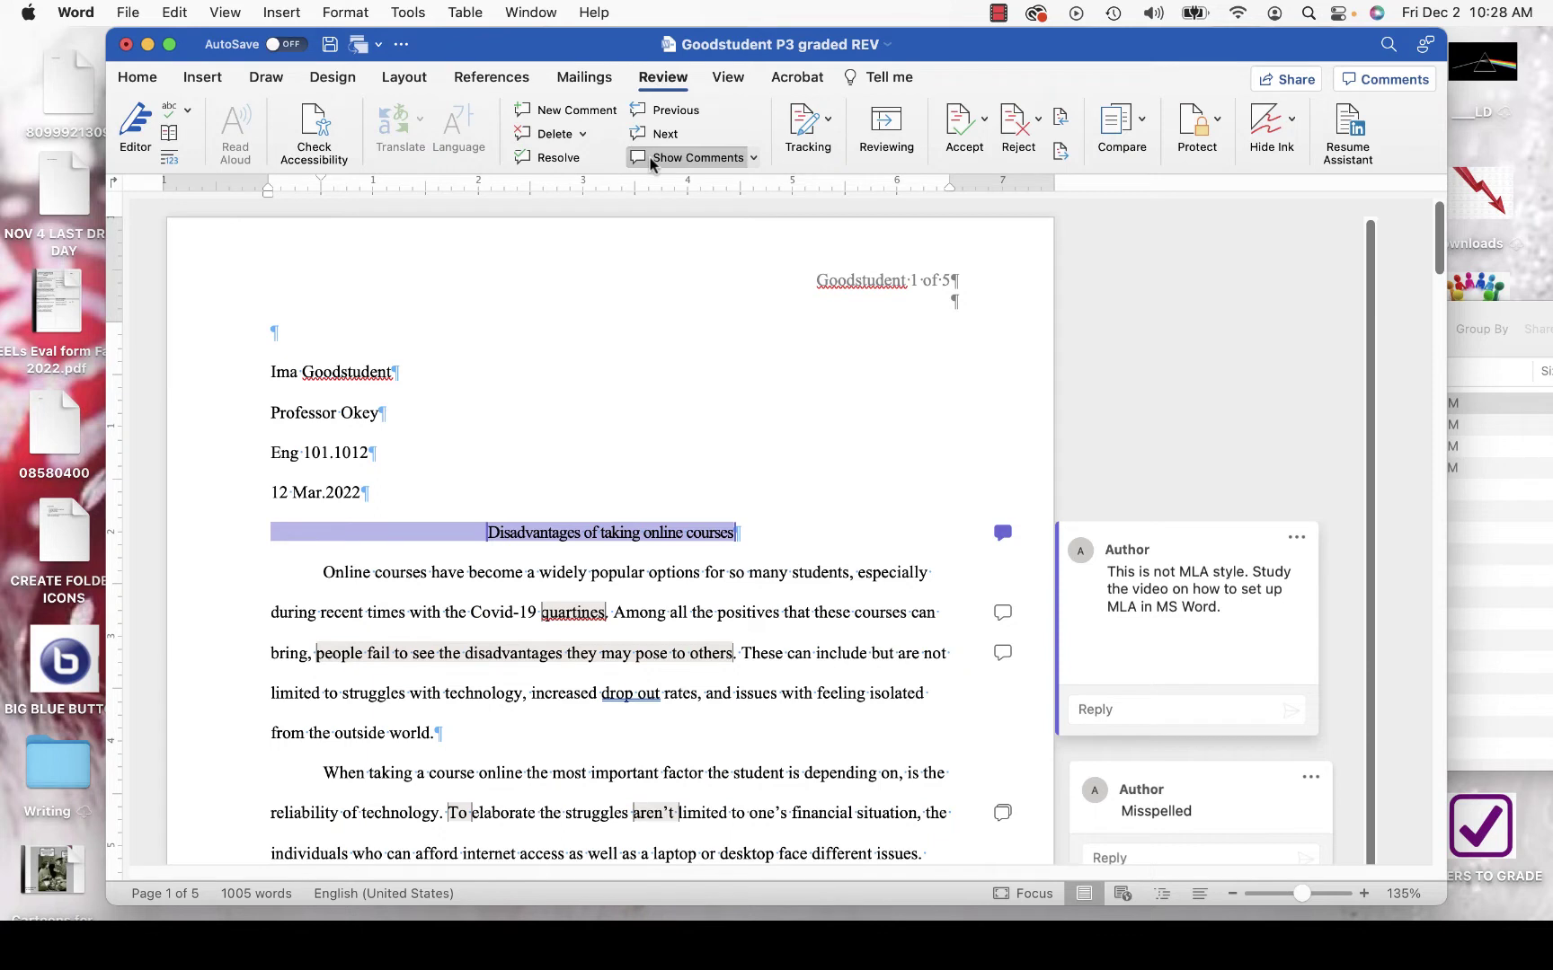
{"action": "left_click", "coordinate": [583, 135]}
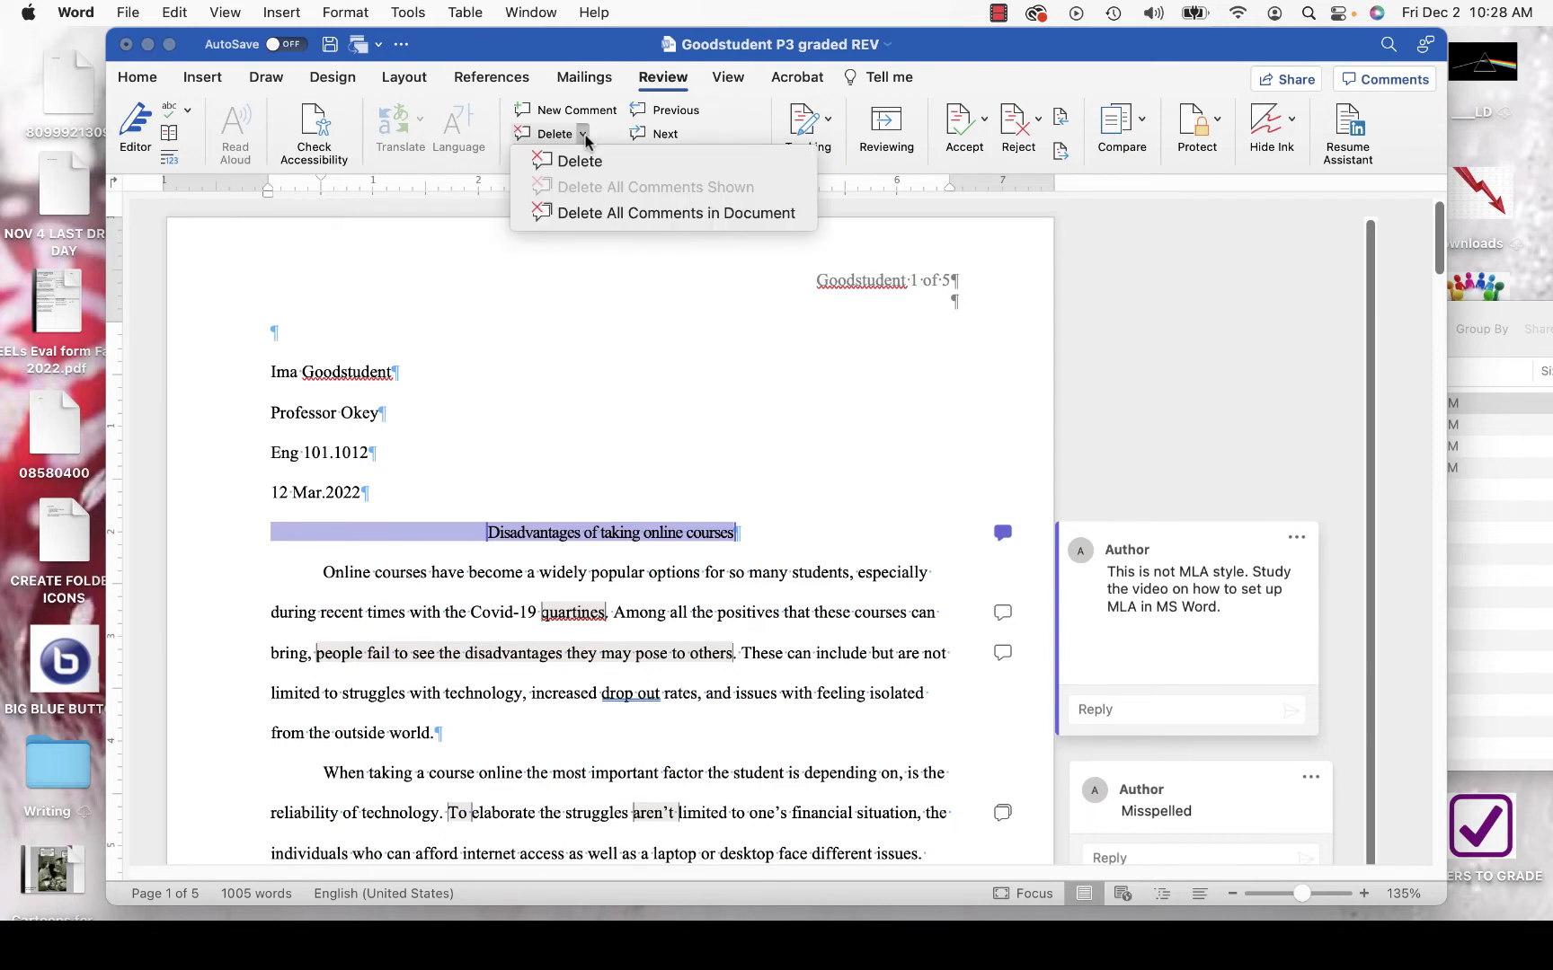
{"action": "left_click", "coordinate": [587, 212]}
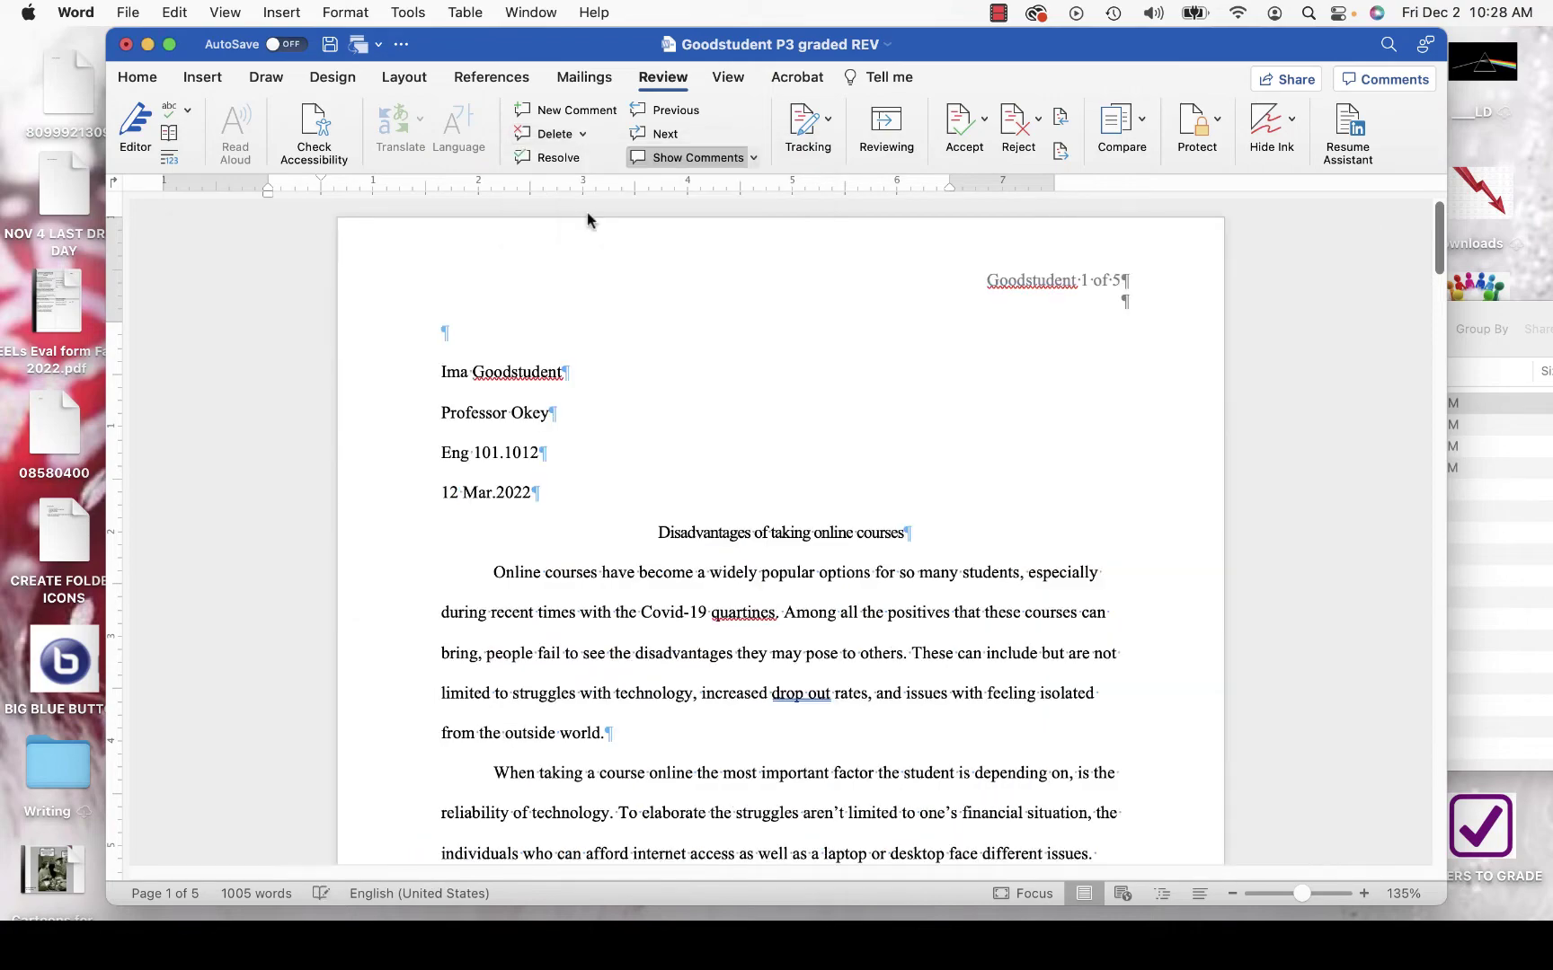
{"action": "scroll", "coordinate": [711, 400], "scroll_direction": "down", "scroll_amount": 20}
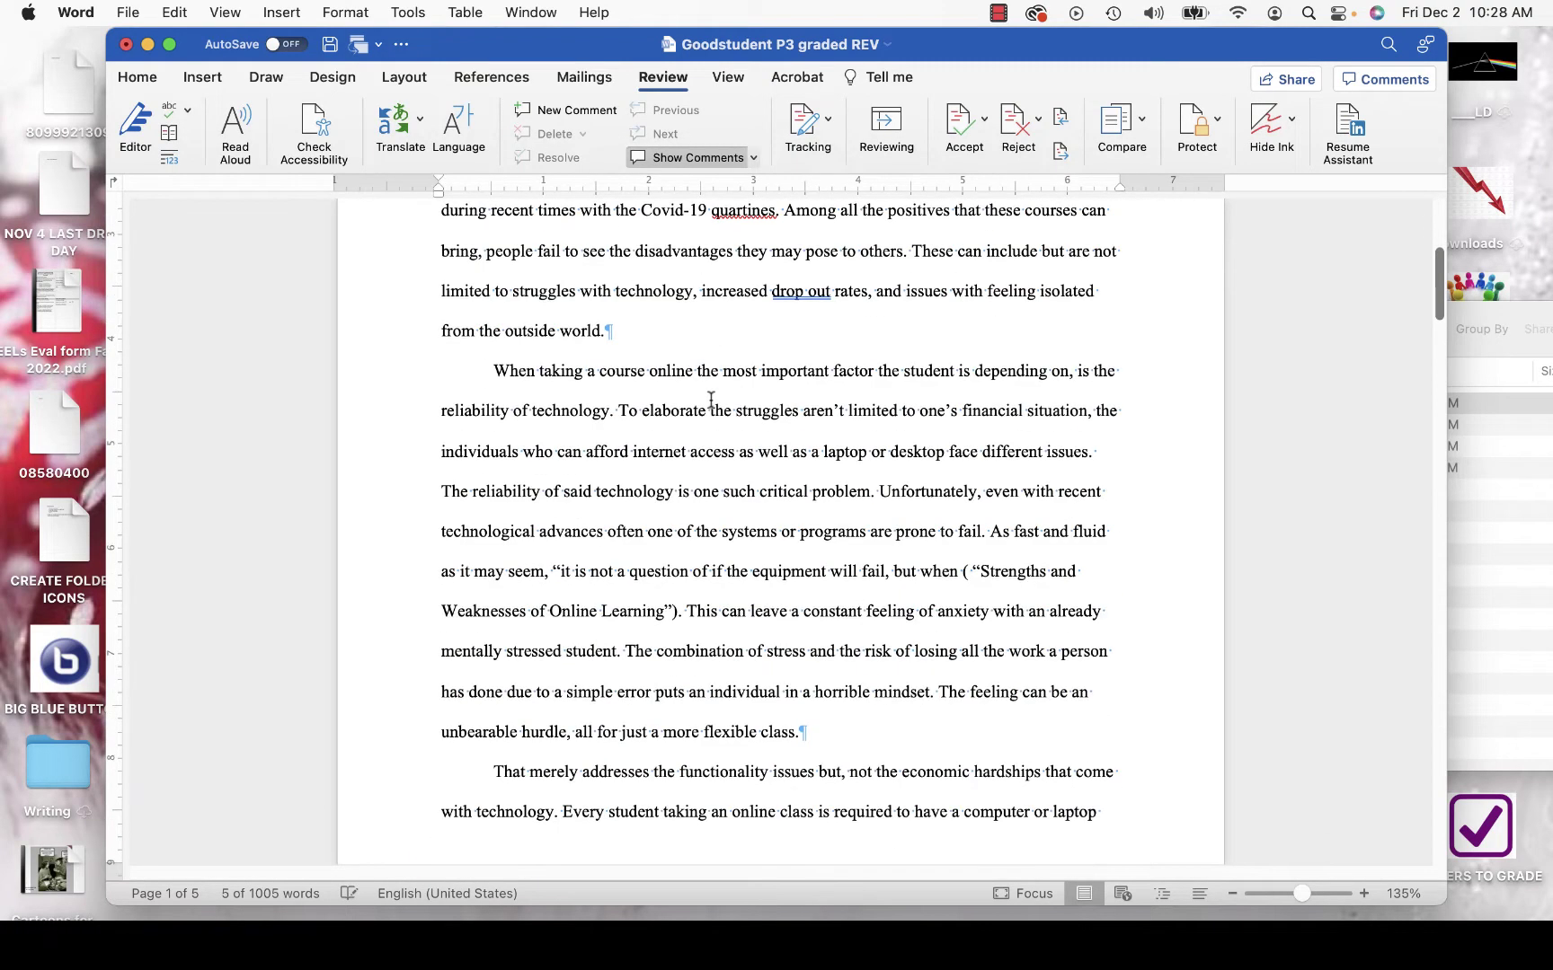
{"action": "scroll", "coordinate": [711, 399], "scroll_direction": "down", "scroll_amount": 20}
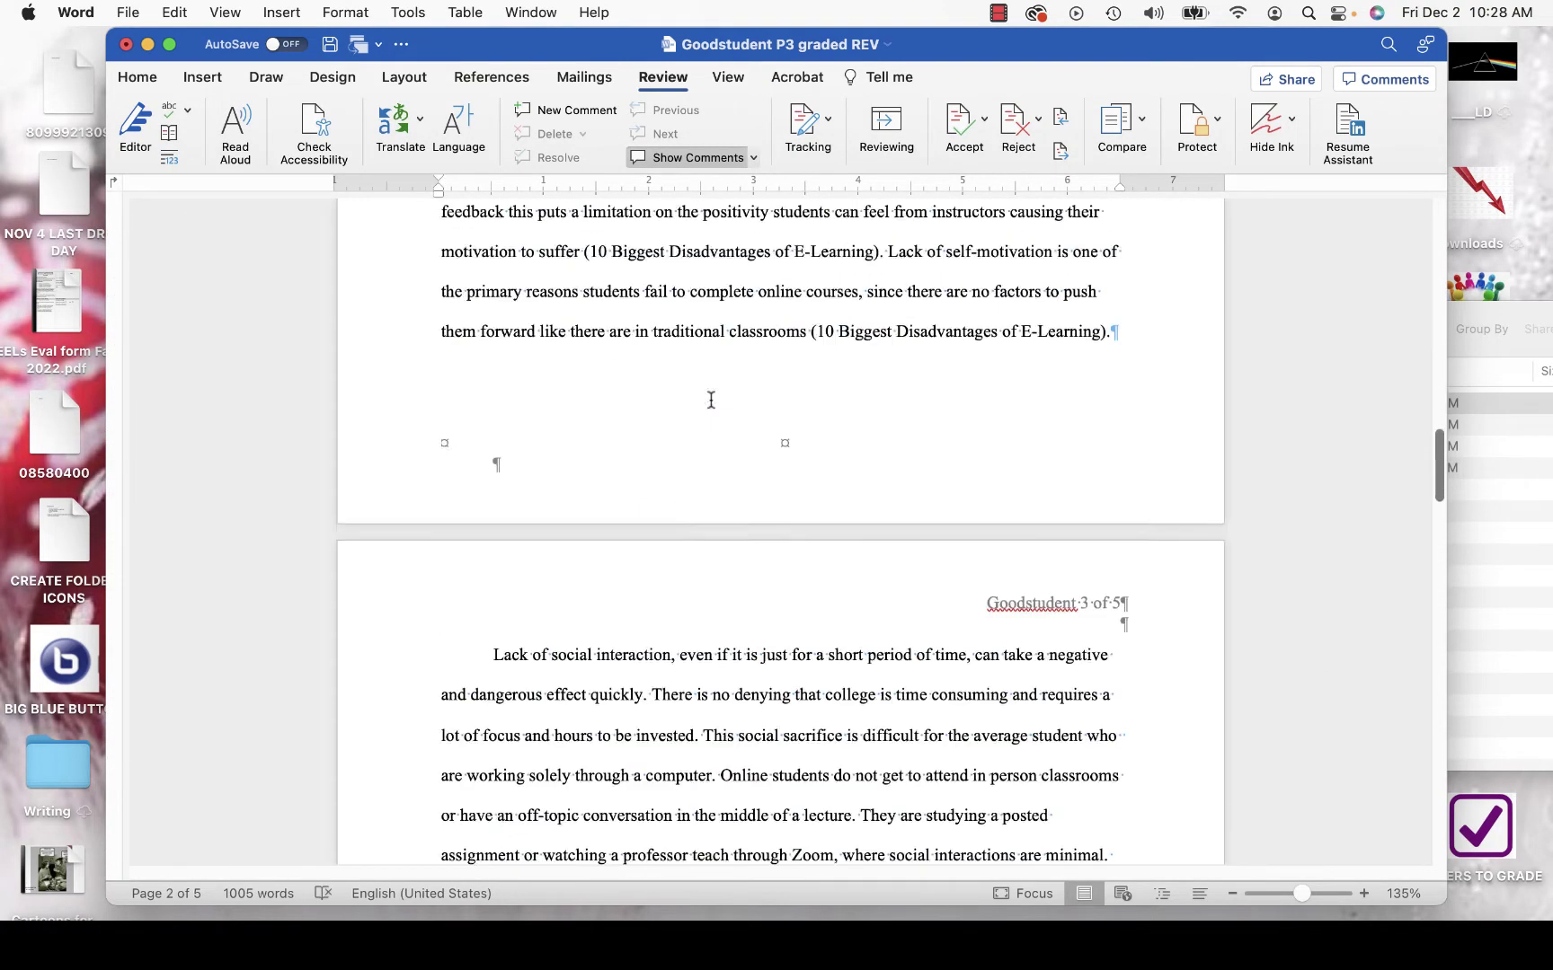
{"action": "scroll", "coordinate": [711, 400], "scroll_direction": "up", "scroll_amount": 15}
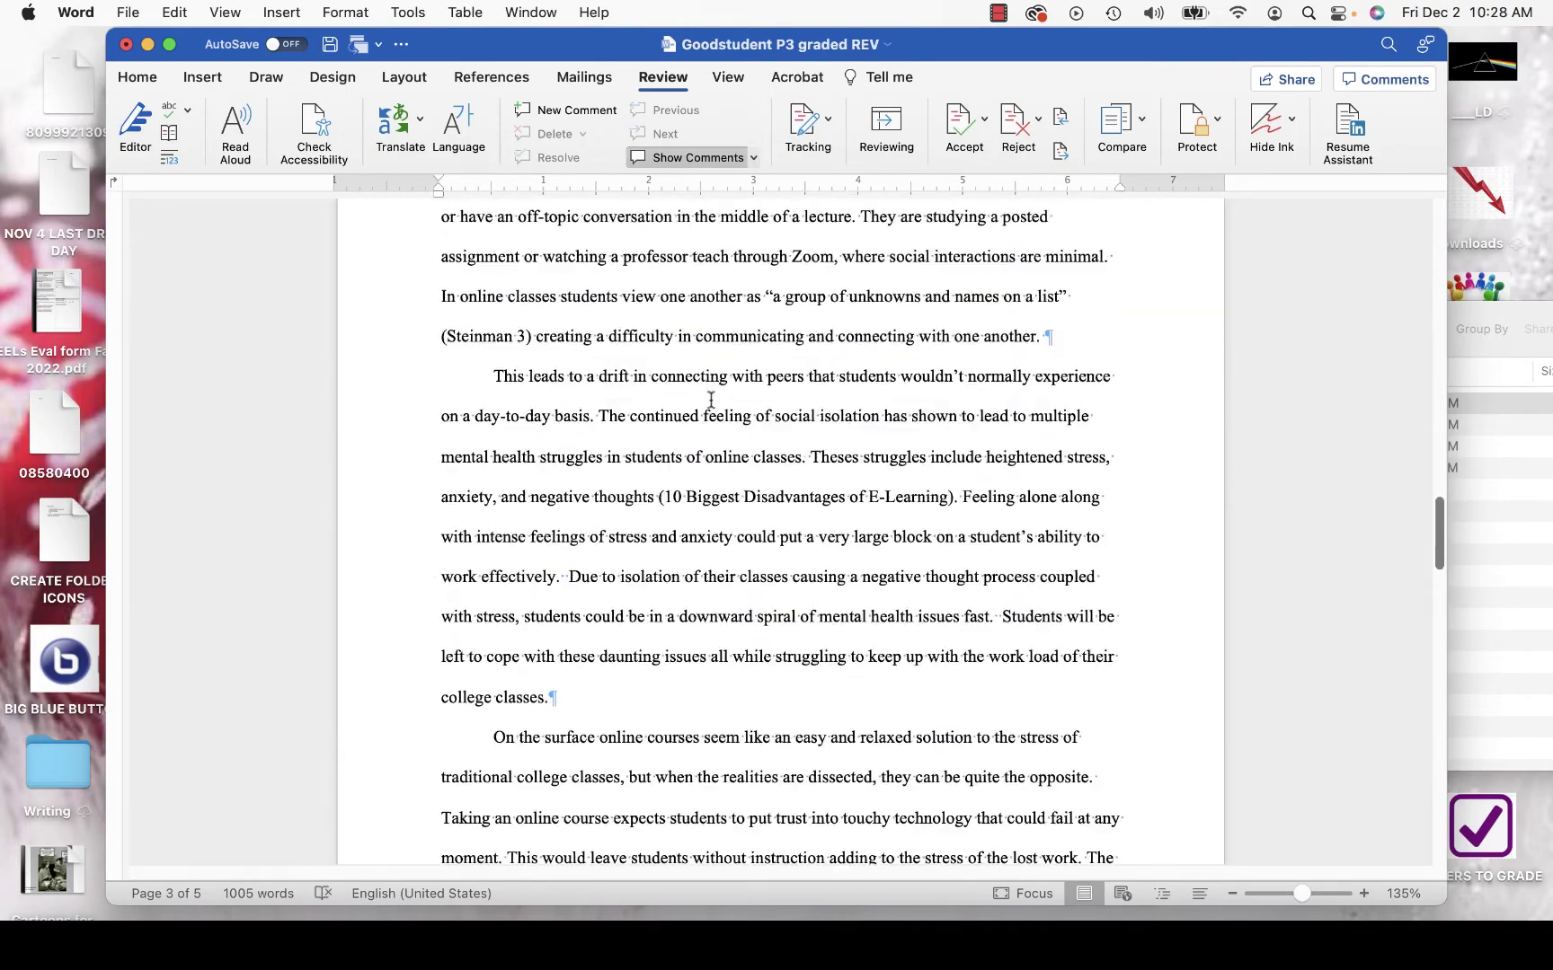